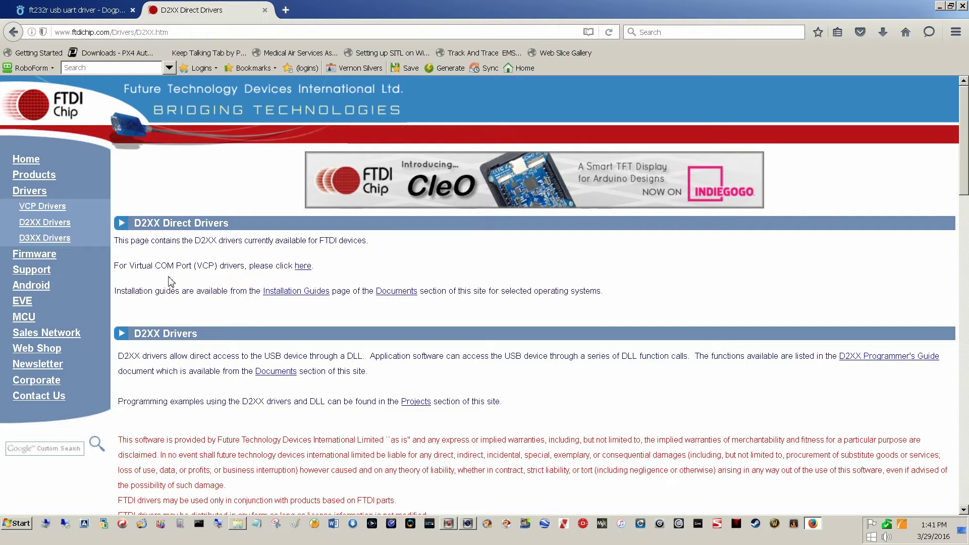
# Download the Windows D2XX driver setup executable, CDM21216_Setup.exe, from the supported drivers table and check it among the downloads
pyautogui.scroll(-3, 326, 338)
pyautogui.scroll(-5, 325, 338)
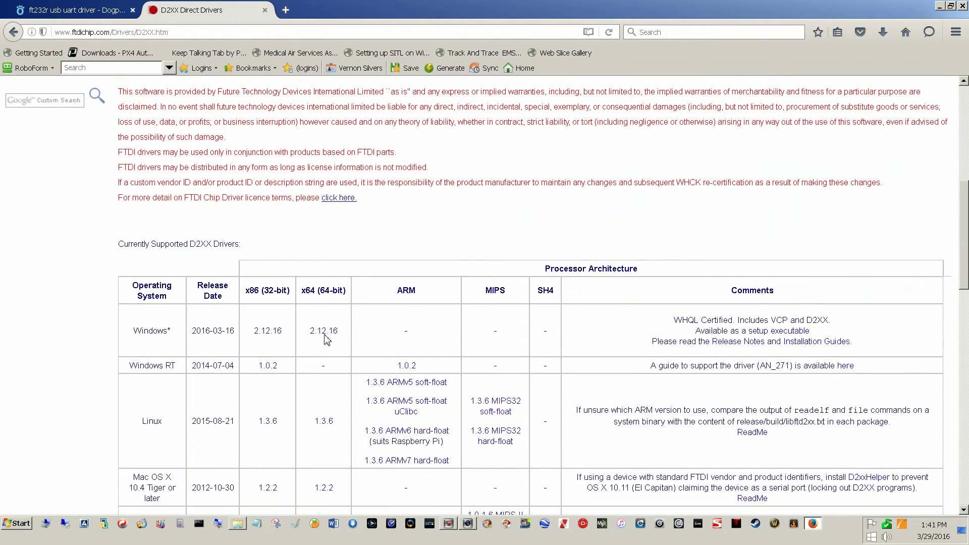
pyautogui.scroll(-7, 151, 309)
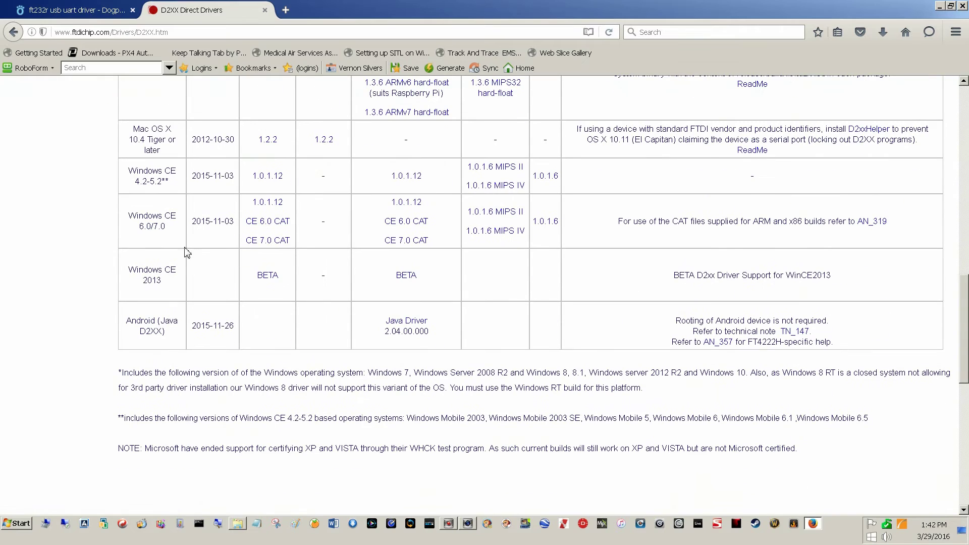
pyautogui.scroll(2, 140, 260)
pyautogui.scroll(3, 139, 260)
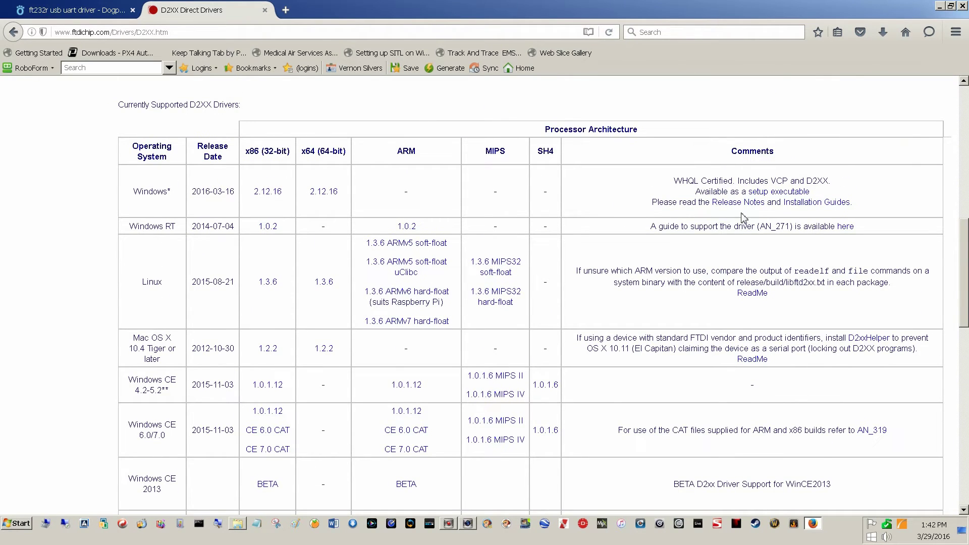
pyautogui.click(764, 195)
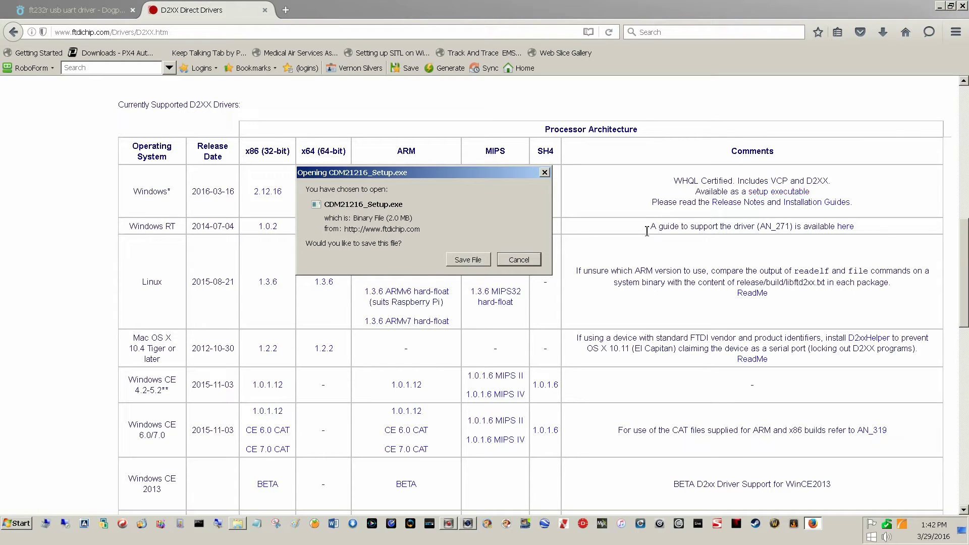
pyautogui.click(465, 262)
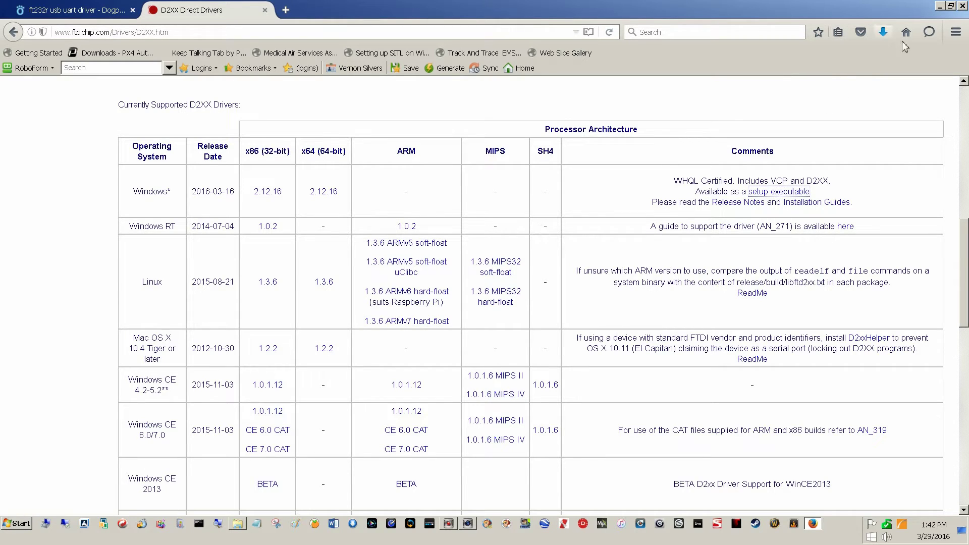
pyautogui.click(883, 33)
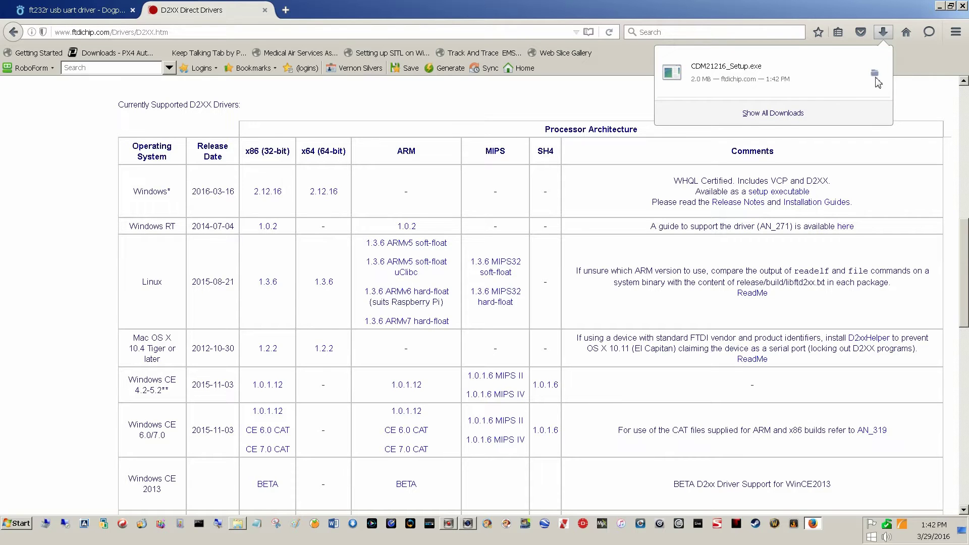
# Close the driver page and the browser, and return to the Downloads folder in the file manager
pyautogui.click(264, 9)
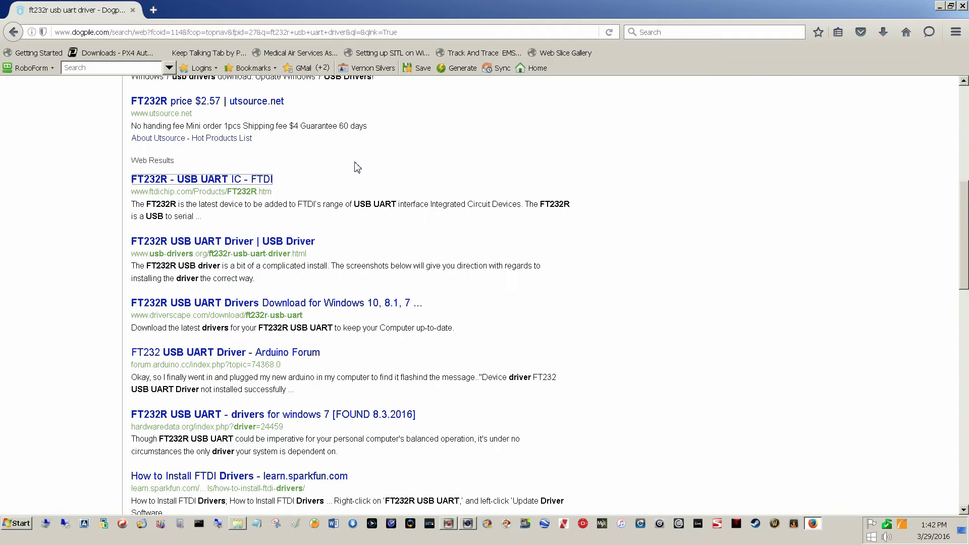
pyautogui.click(960, 6)
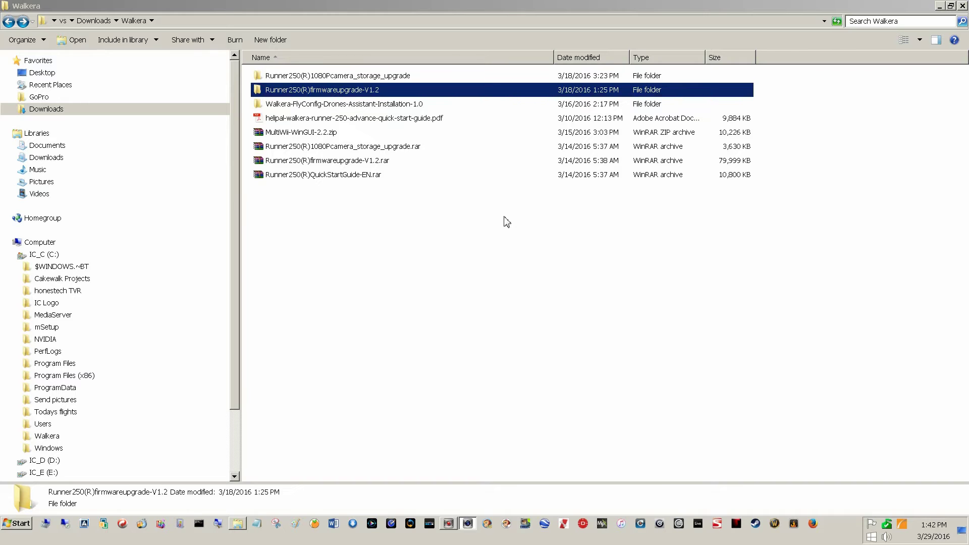
pyautogui.click(9, 23)
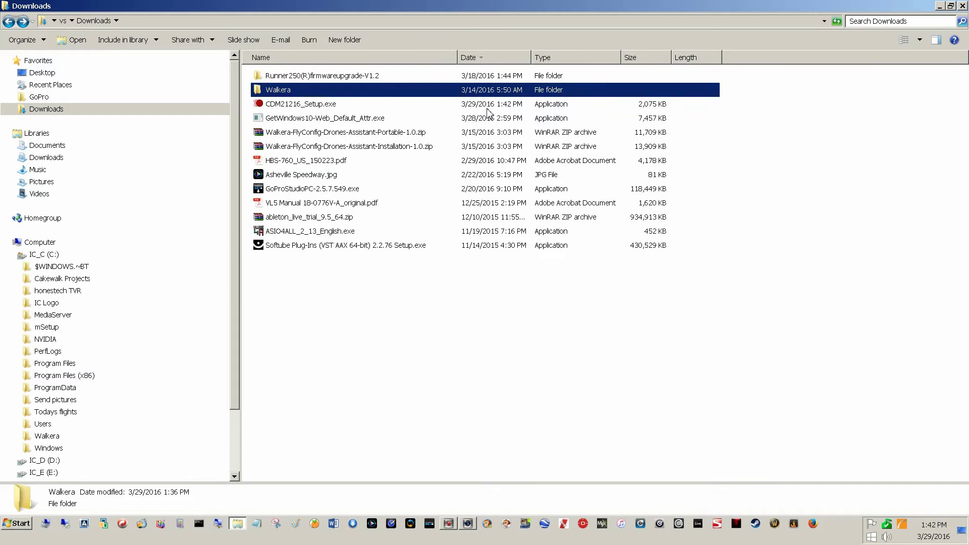
# Move CDM21216_Setup.exe from the Downloads folder into the Walkera folder
pyautogui.click(302, 106)
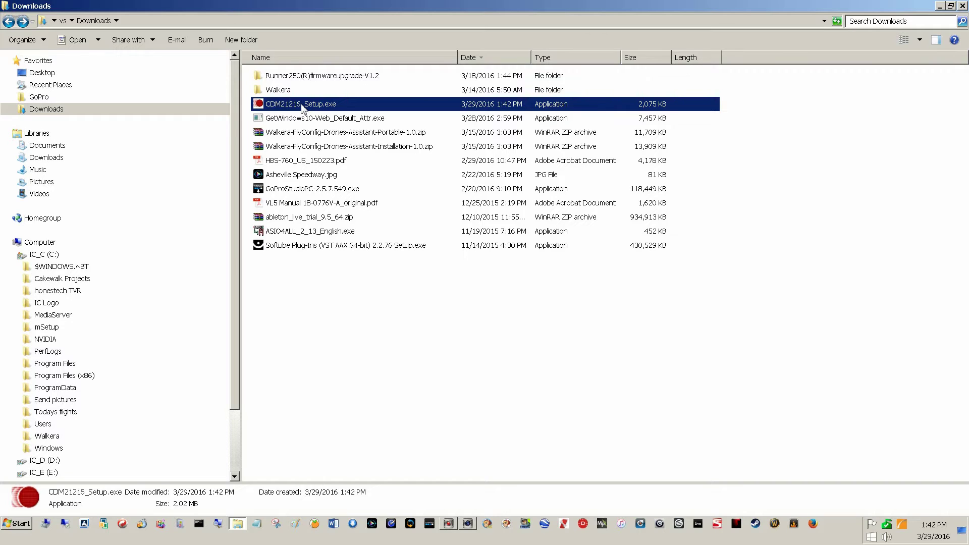
pyautogui.rightClick(303, 108)
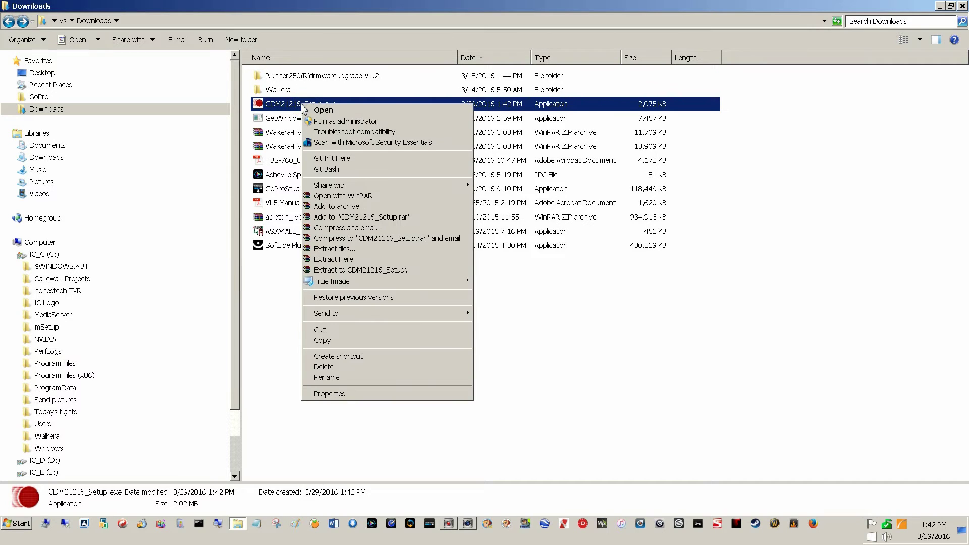
pyautogui.click(360, 330)
pyautogui.click(285, 91)
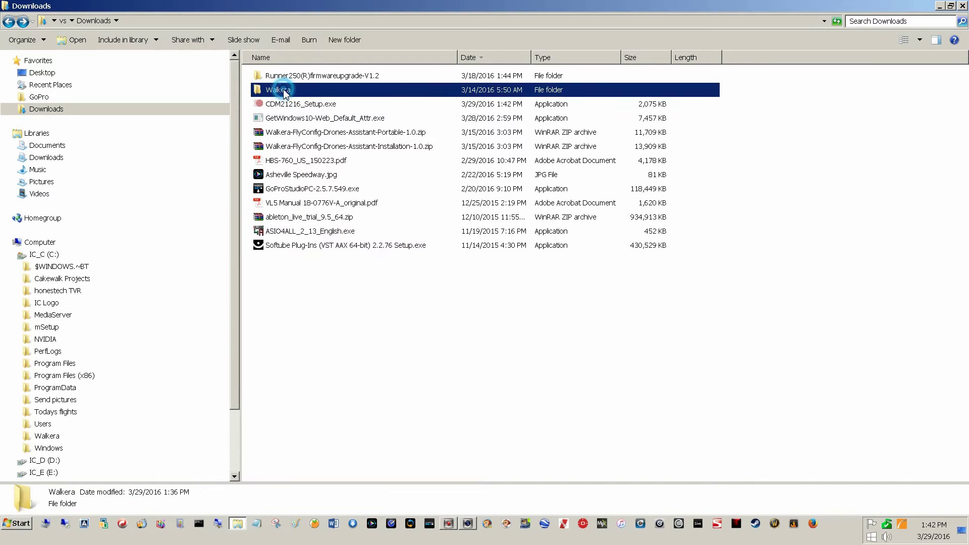
pyautogui.rightClick(286, 92)
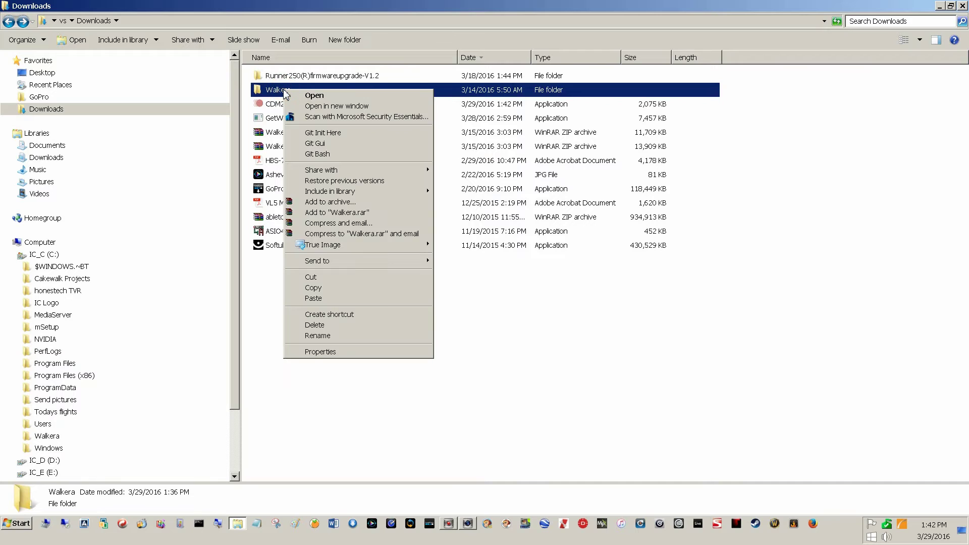
pyautogui.click(341, 299)
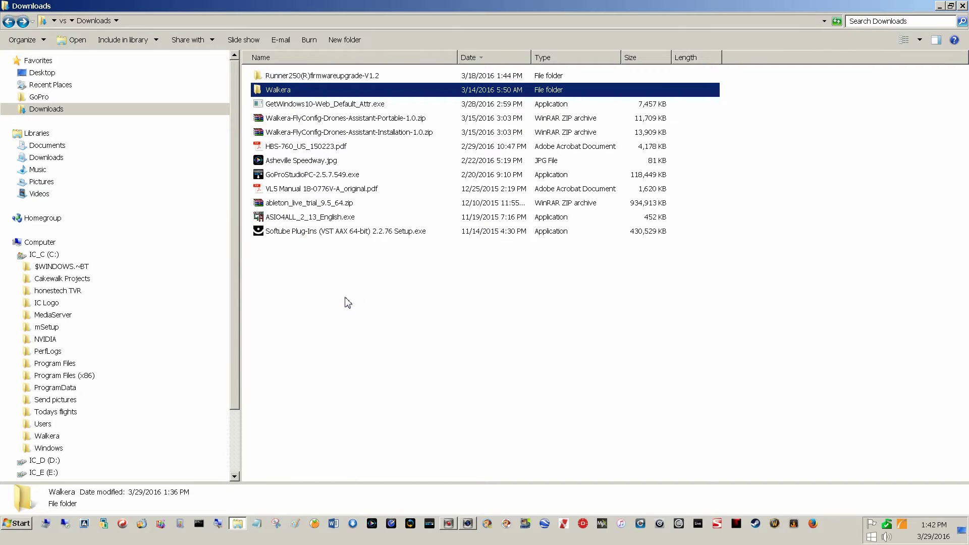
# Run CDM21216_Setup.exe from the Walkera folder as administrator and extract the FTDI driver package
pyautogui.doubleClick(287, 90)
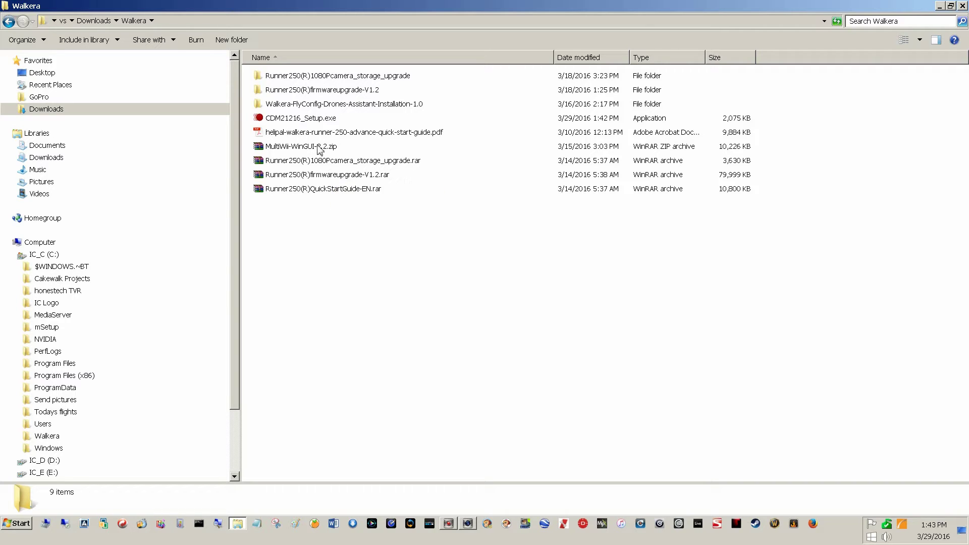
pyautogui.click(301, 119)
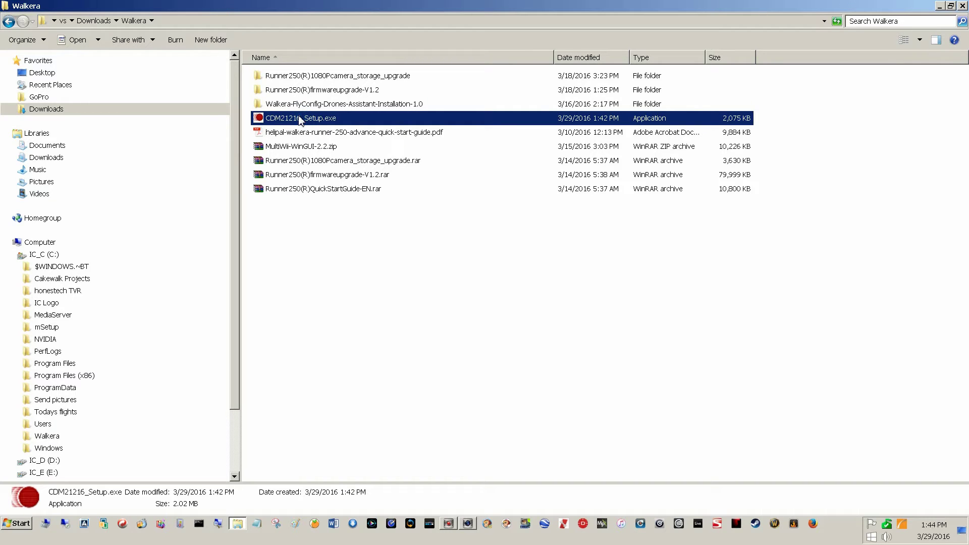
pyautogui.rightClick(300, 119)
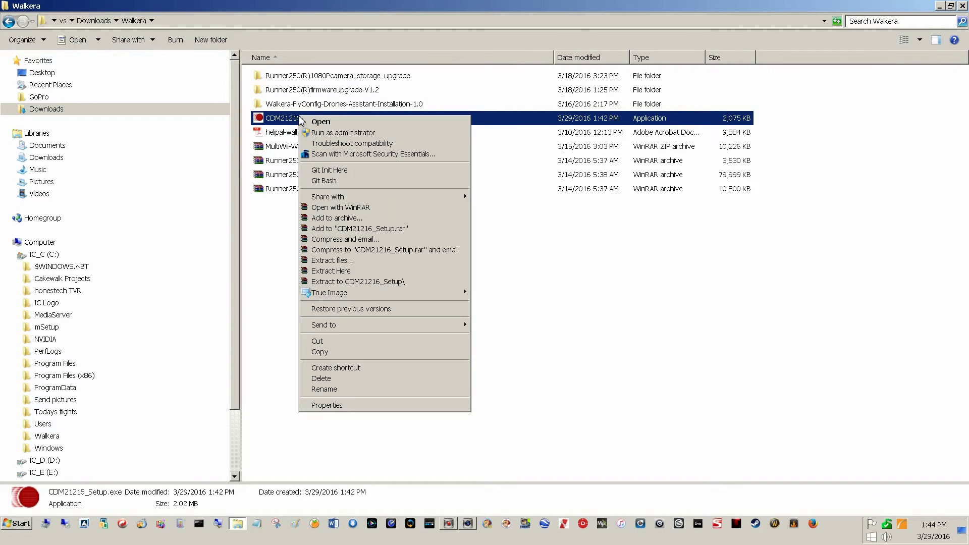
pyautogui.click(335, 134)
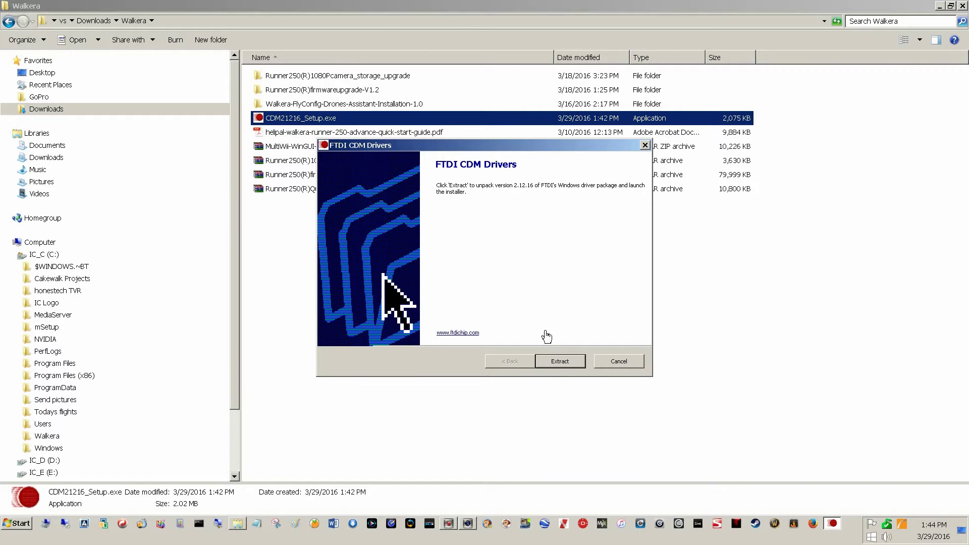
pyautogui.click(557, 363)
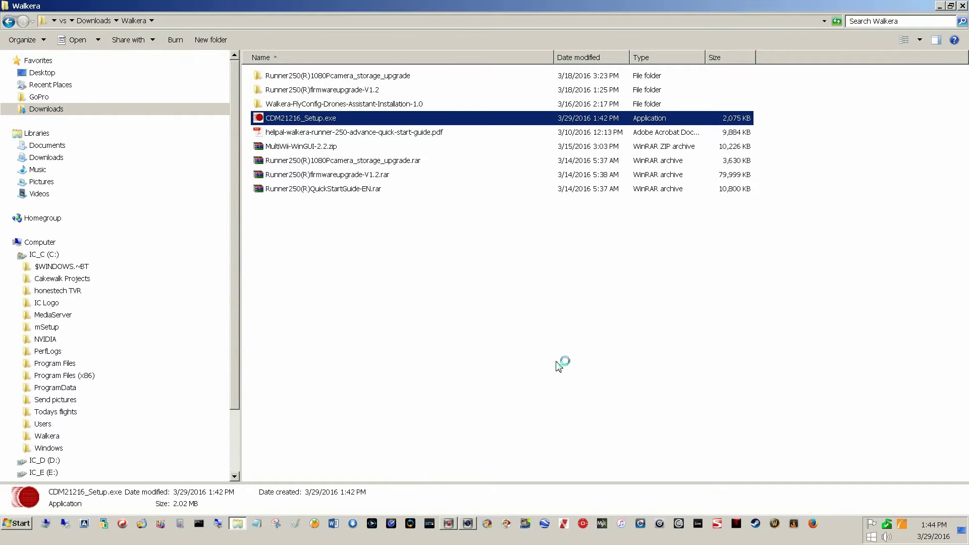
# Accept the license agreement and complete the FTDI CDM driver installation in the Device Driver Installation Wizard
pyautogui.click(339, 312)
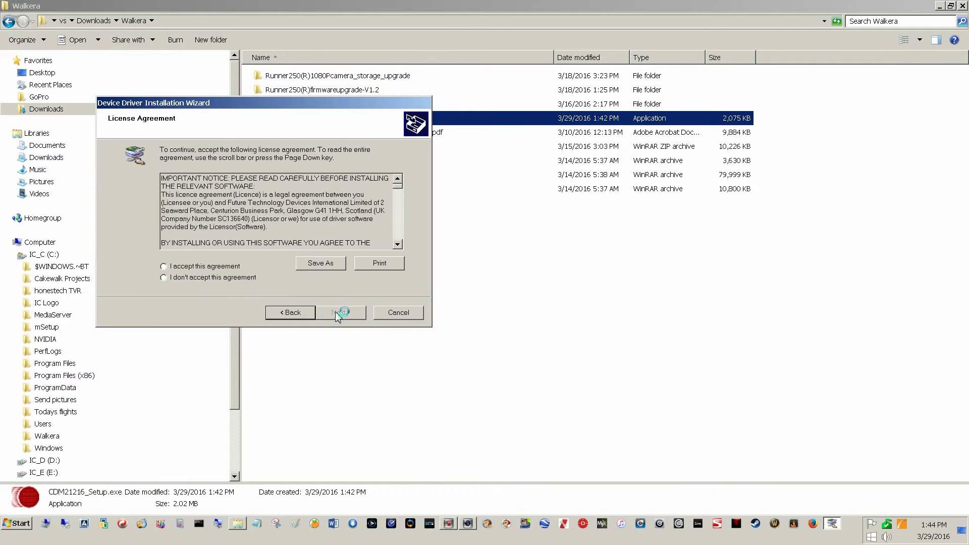
pyautogui.click(177, 265)
pyautogui.click(341, 315)
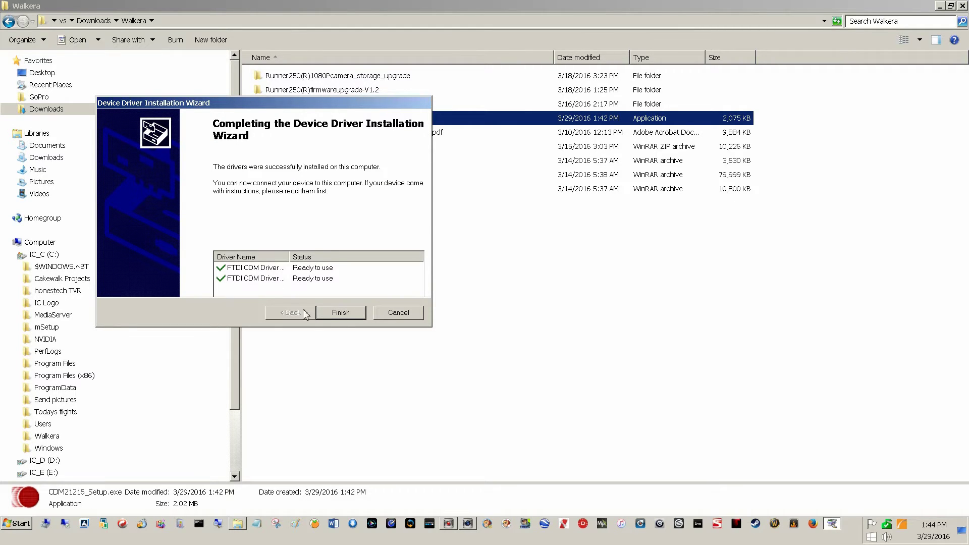
pyautogui.click(352, 317)
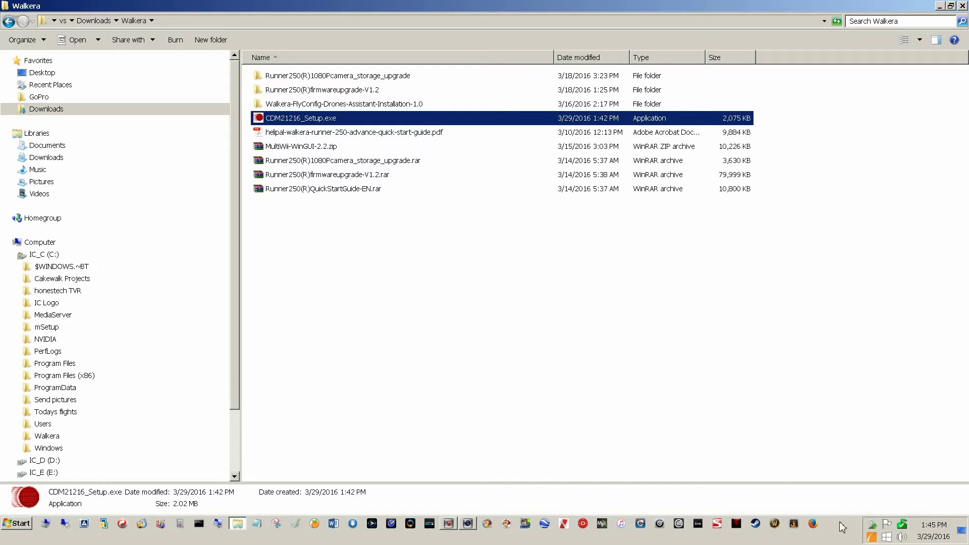
# Review and dismiss the connected device's driver installation status, postpone the restart and close the Walkera folder window
pyautogui.click(869, 523)
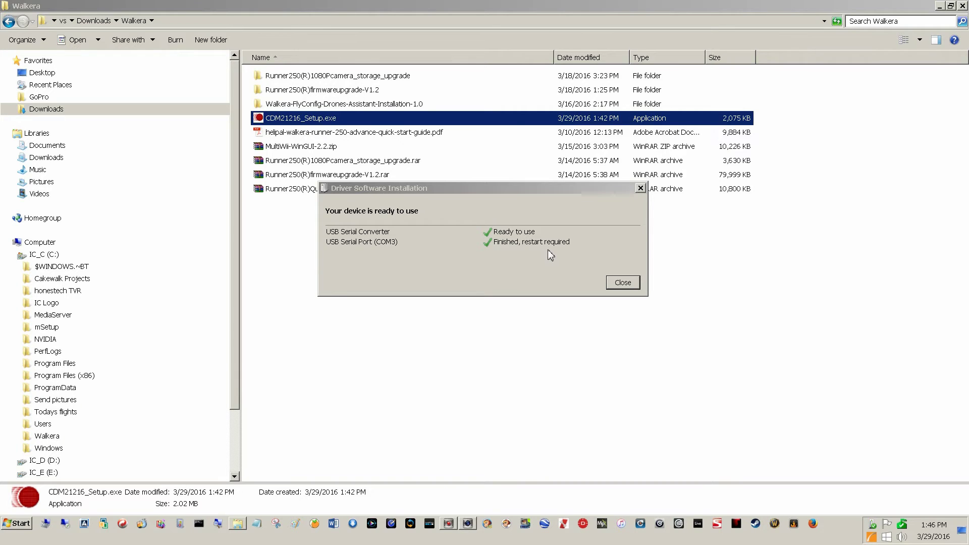
pyautogui.click(624, 284)
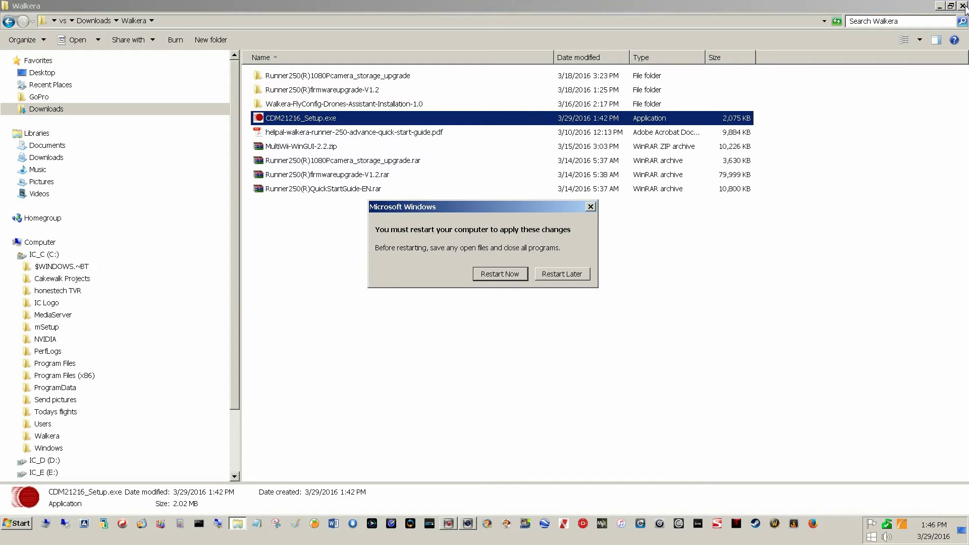
pyautogui.click(560, 277)
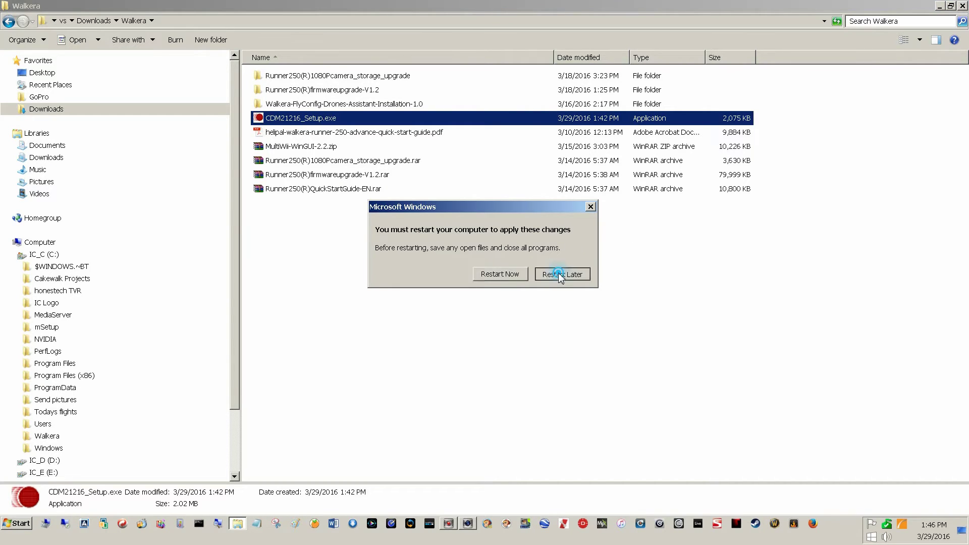
pyautogui.click(963, 6)
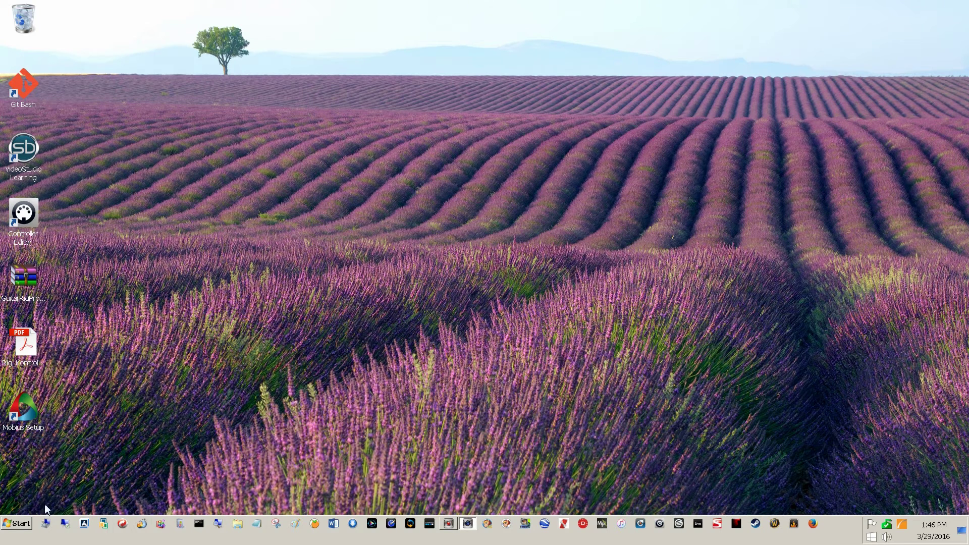
# Open Device Manager from the computer's system properties
pyautogui.click(20, 524)
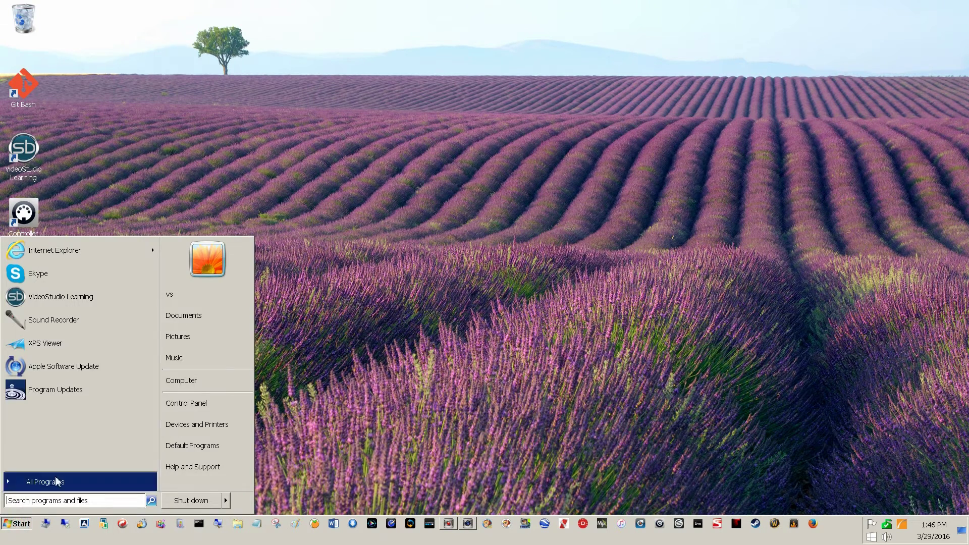
pyautogui.rightClick(220, 382)
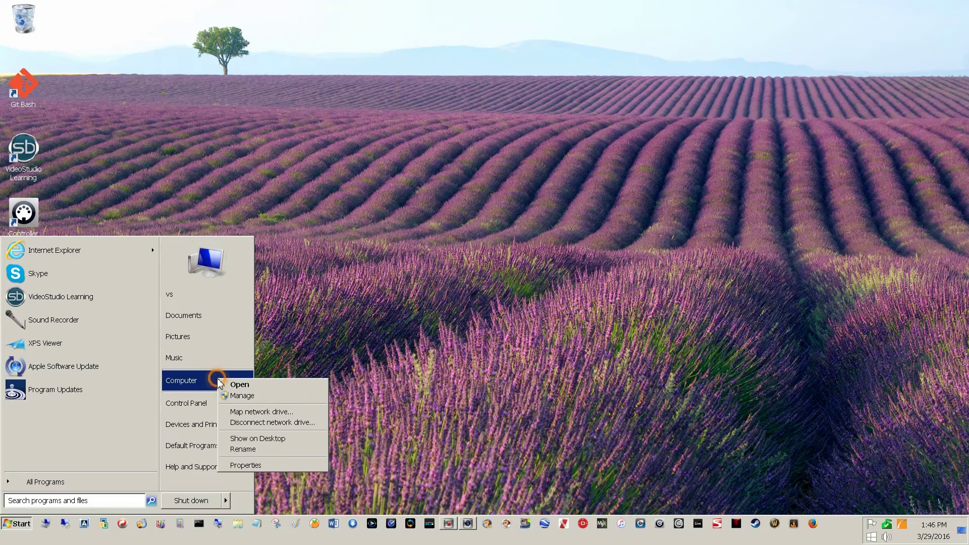
pyautogui.click(258, 466)
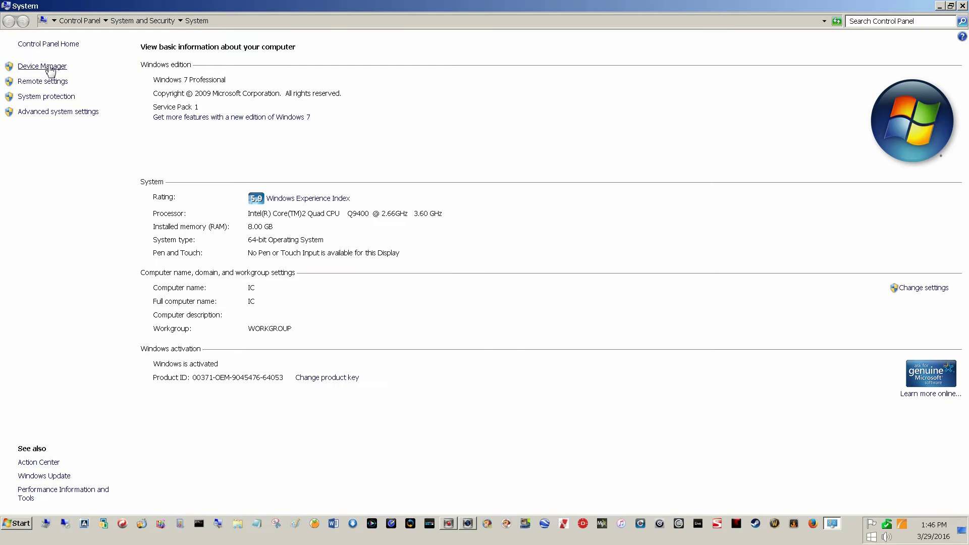
pyautogui.click(48, 67)
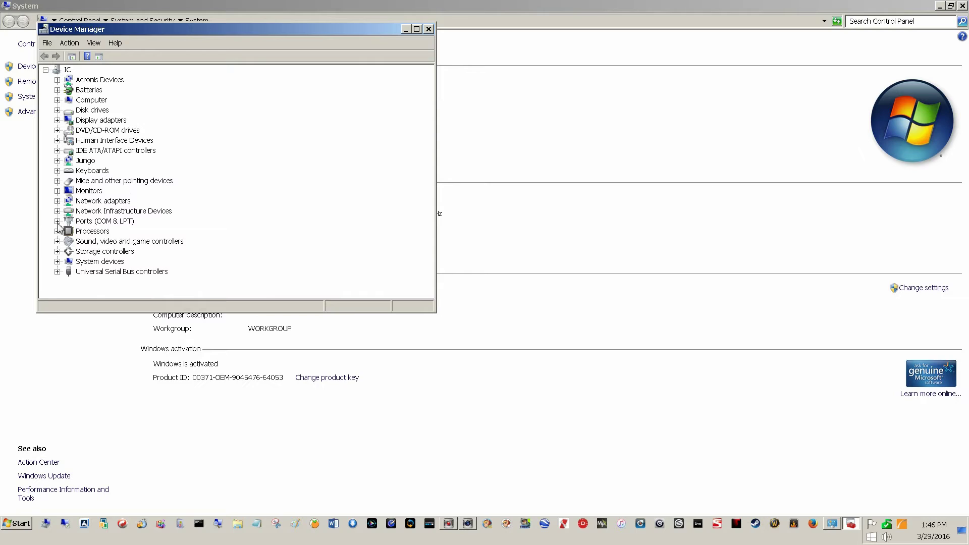
# Assign port number COM11 to the USB Serial Port in the advanced settings of its properties
pyautogui.click(57, 221)
pyautogui.click(145, 233)
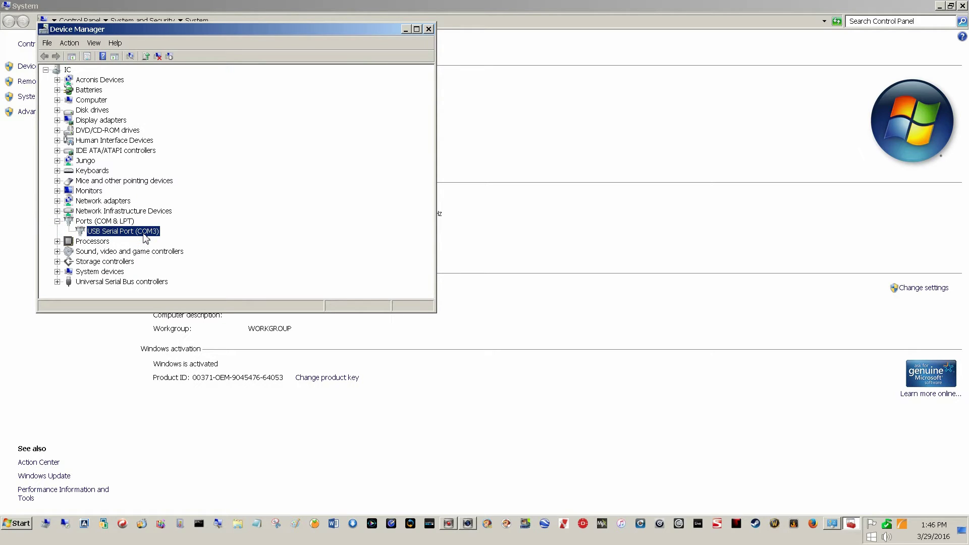
pyautogui.rightClick(145, 235)
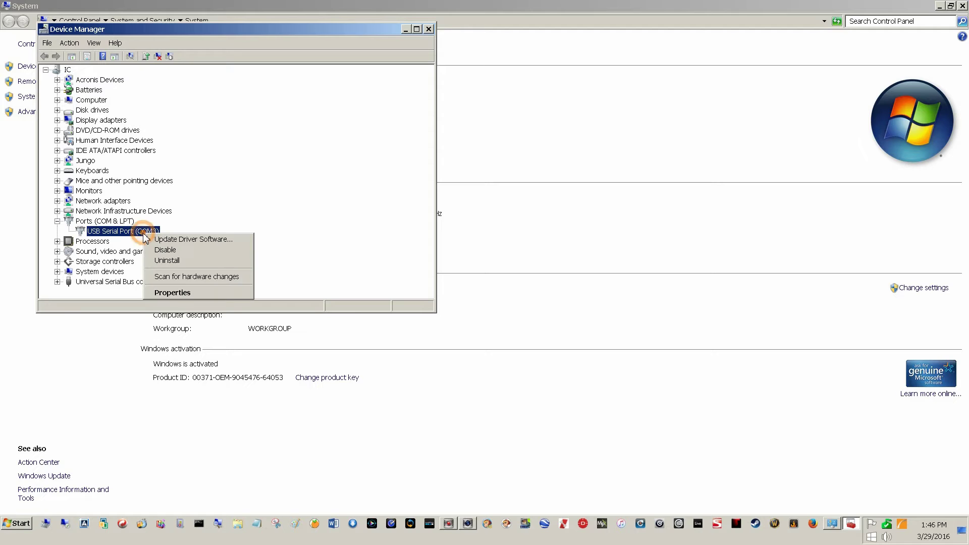
pyautogui.click(175, 289)
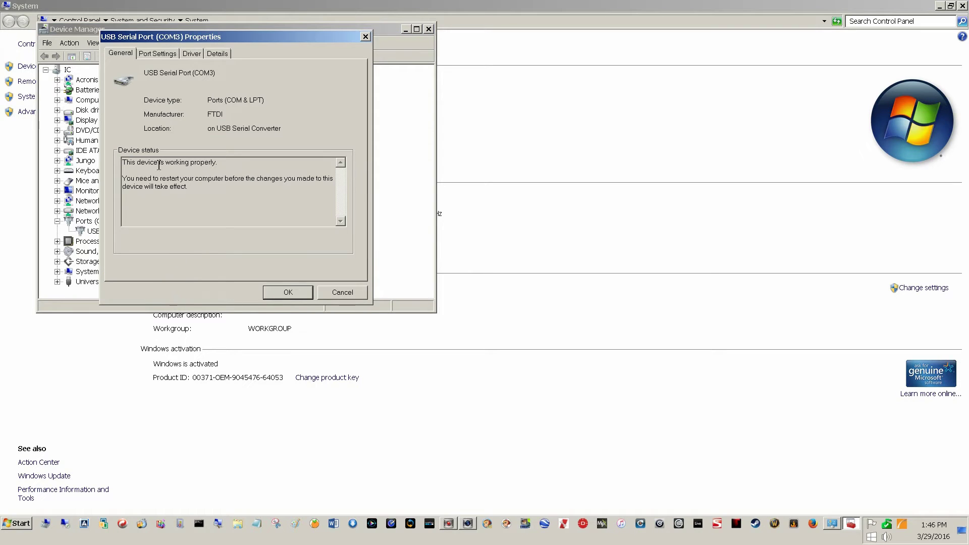
pyautogui.click(157, 53)
pyautogui.click(268, 196)
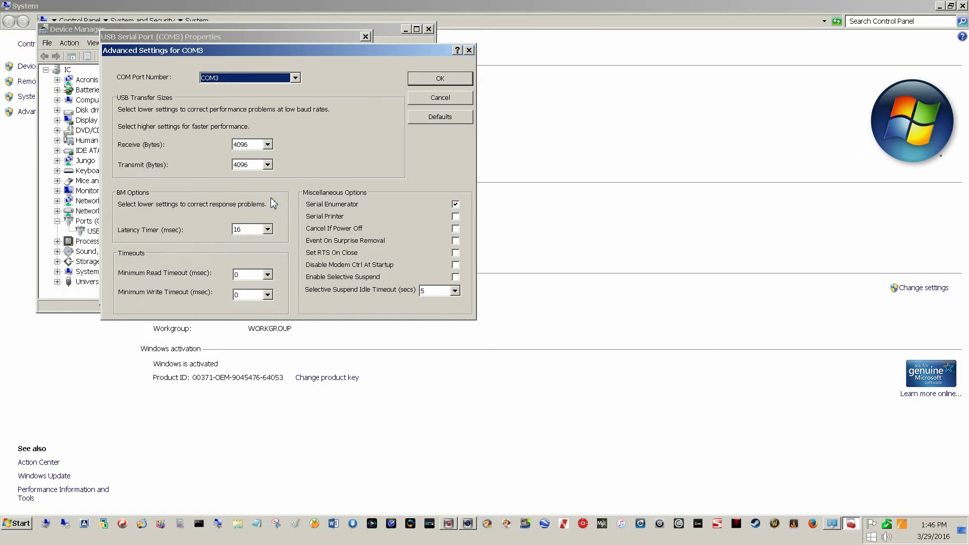
pyautogui.click(295, 78)
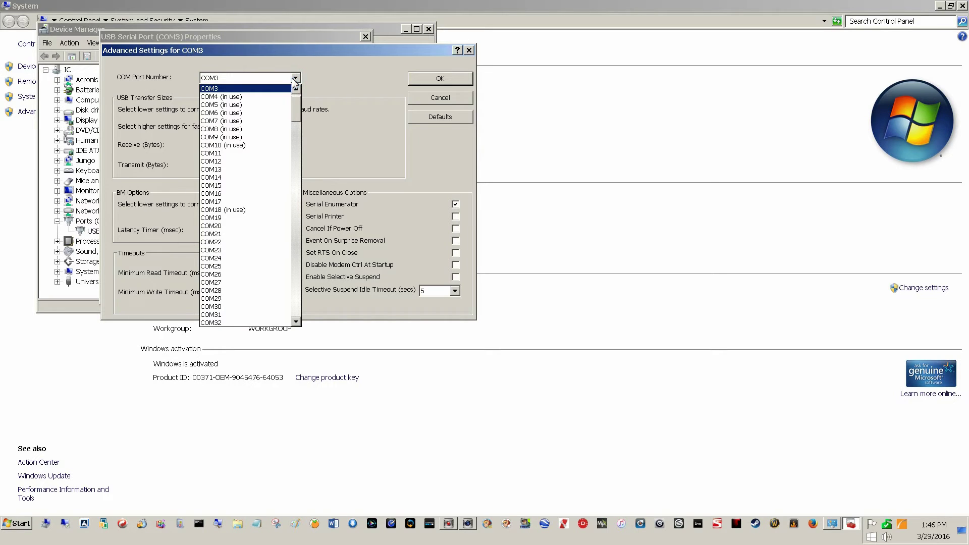
pyautogui.click(256, 153)
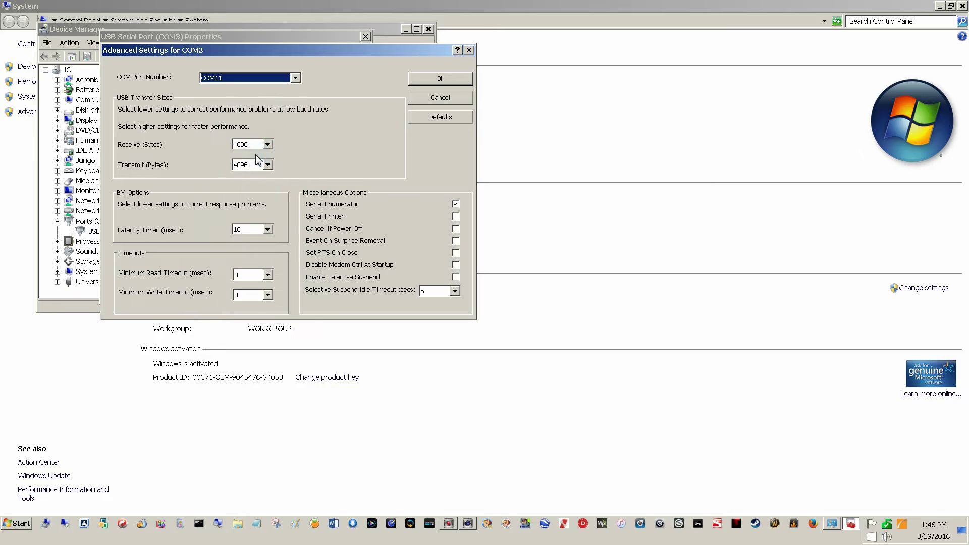
pyautogui.click(428, 80)
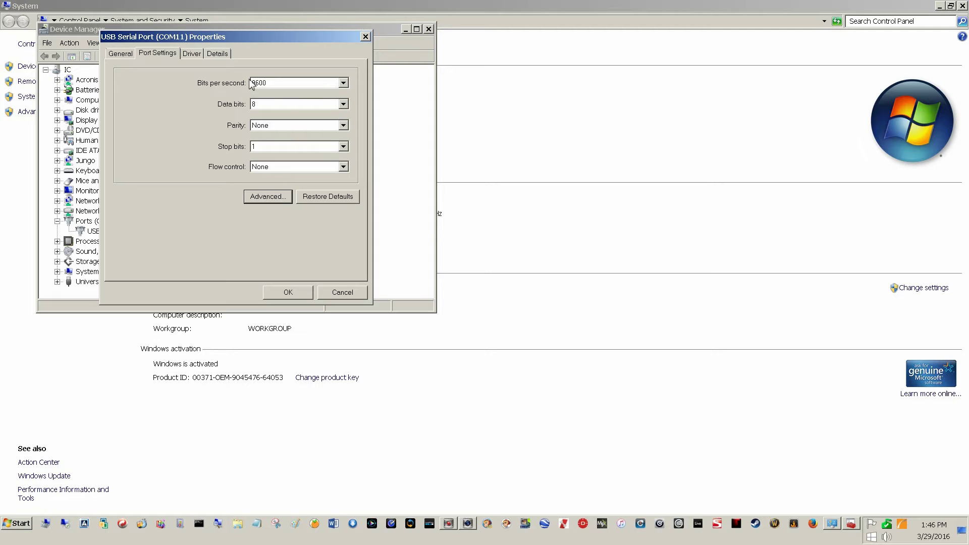
# Set the USB Serial Port's bits per second to 115200, save its properties and restart the computer
pyautogui.click(343, 83)
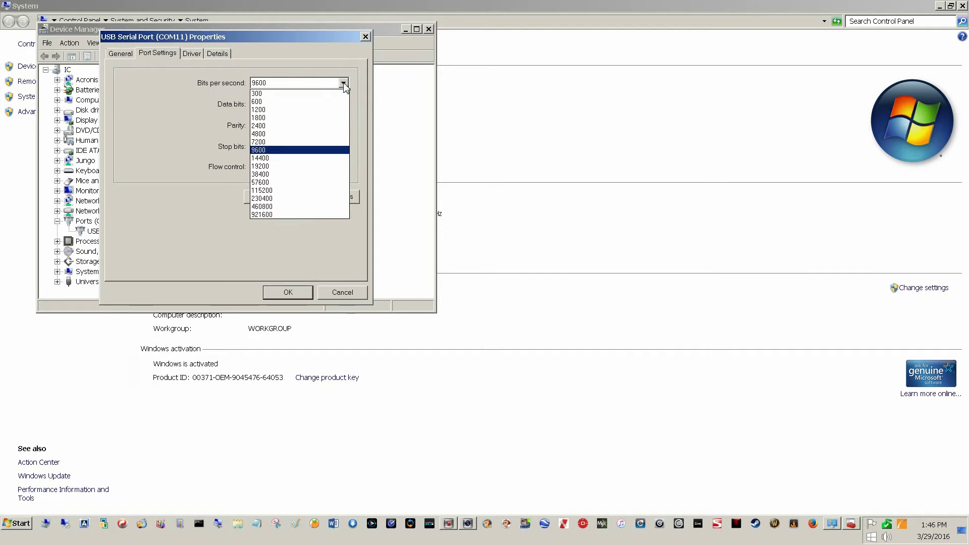
pyautogui.click(303, 190)
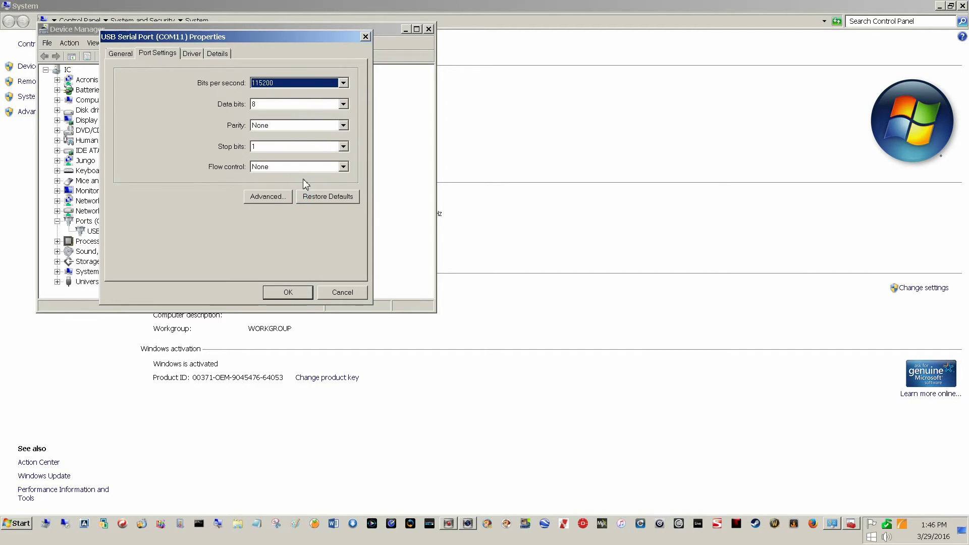
pyautogui.click(279, 293)
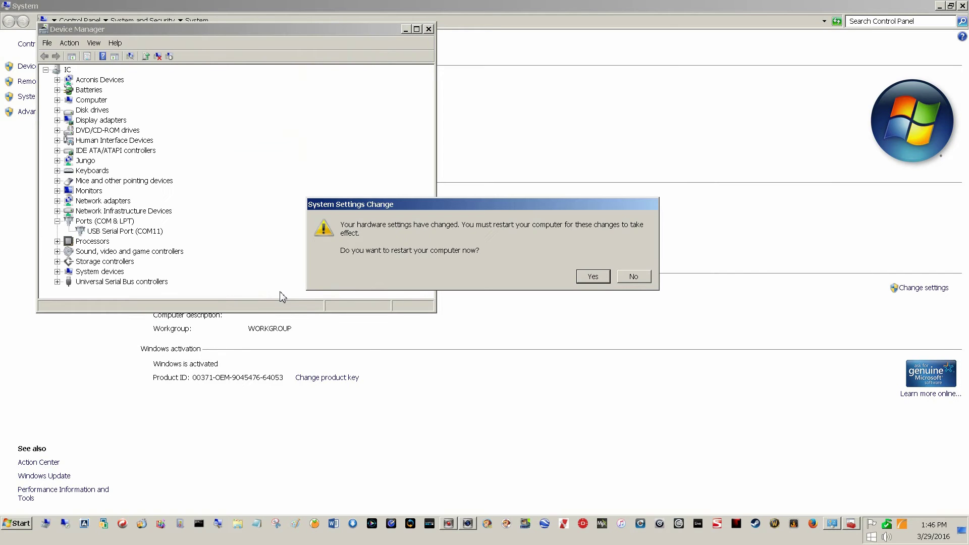
pyautogui.click(430, 30)
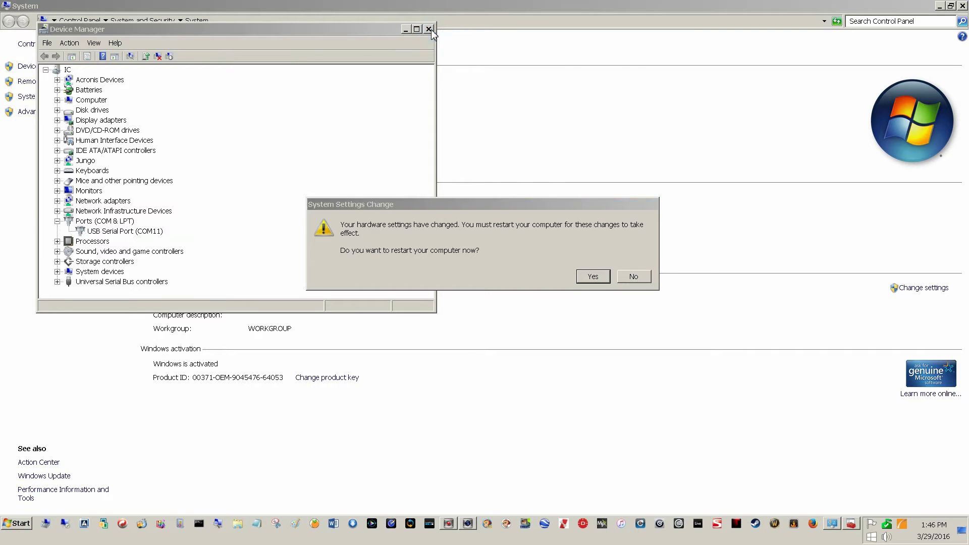
pyautogui.click(592, 278)
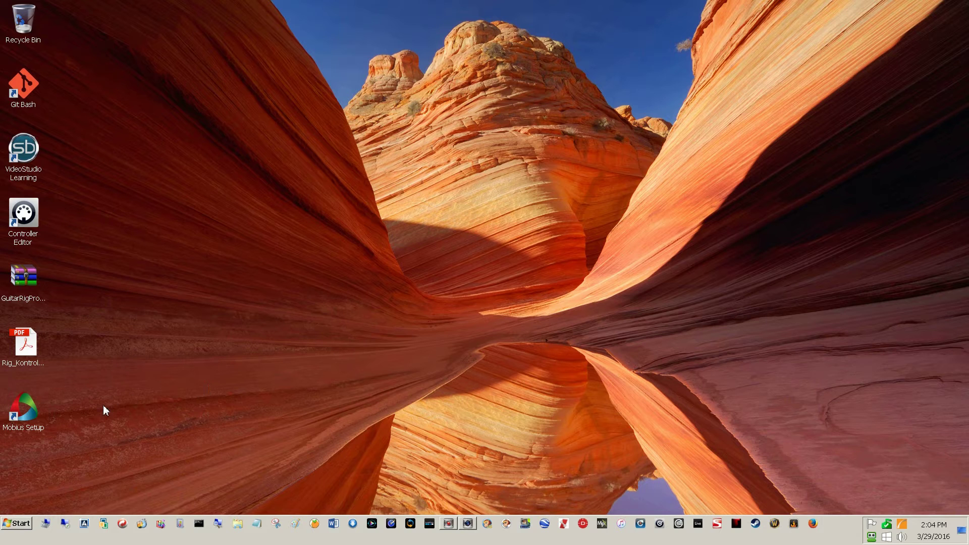
# Open Device Manager from the computer's system properties and expand the Ports (COM & LPT) category
pyautogui.click(24, 525)
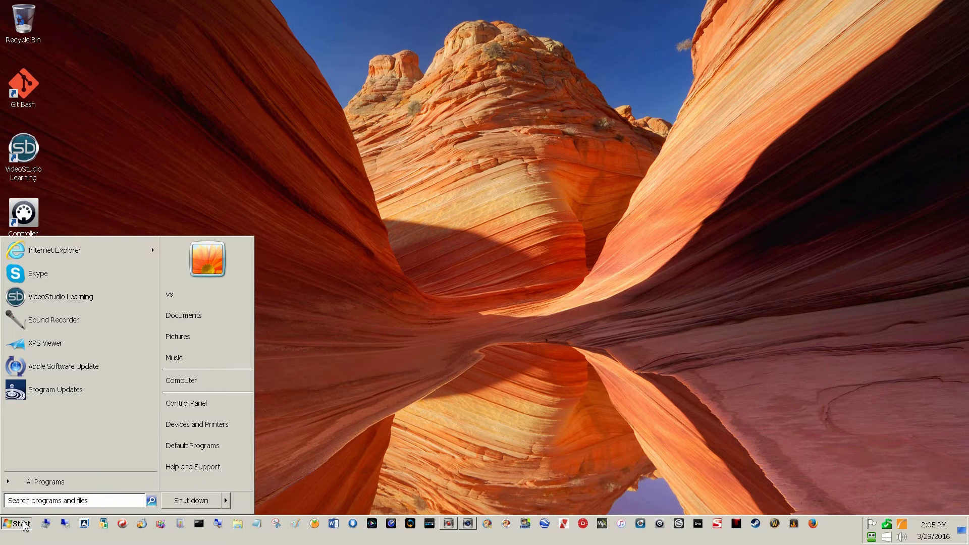
pyautogui.rightClick(190, 385)
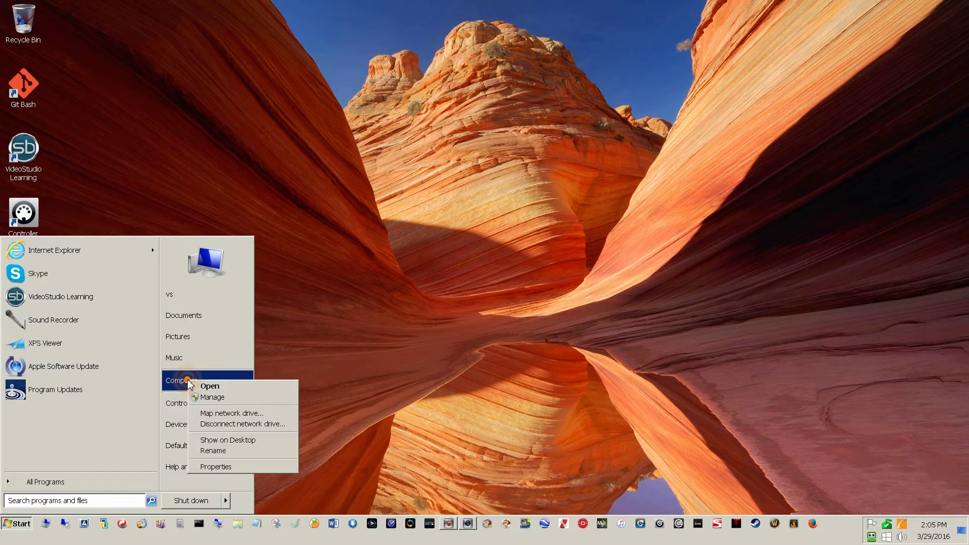
pyautogui.click(234, 471)
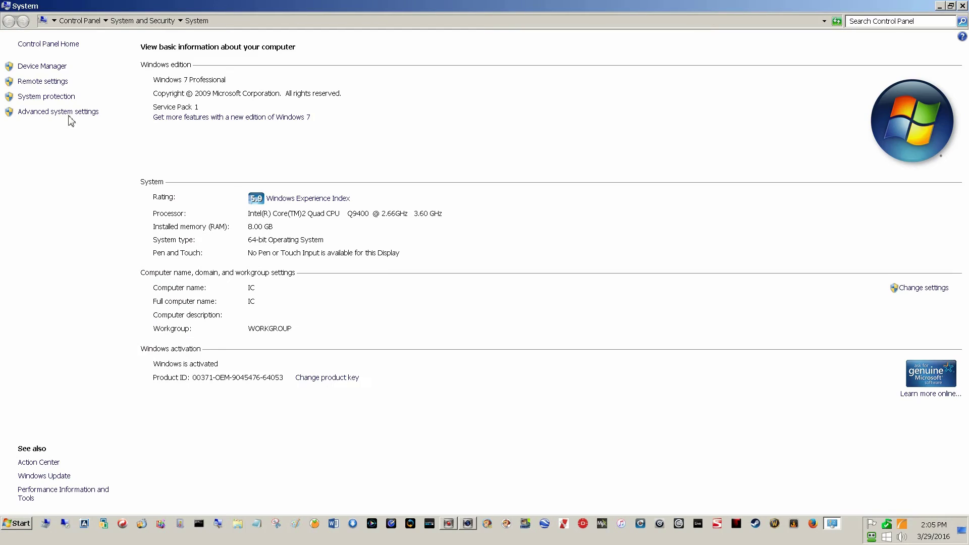
pyautogui.click(40, 67)
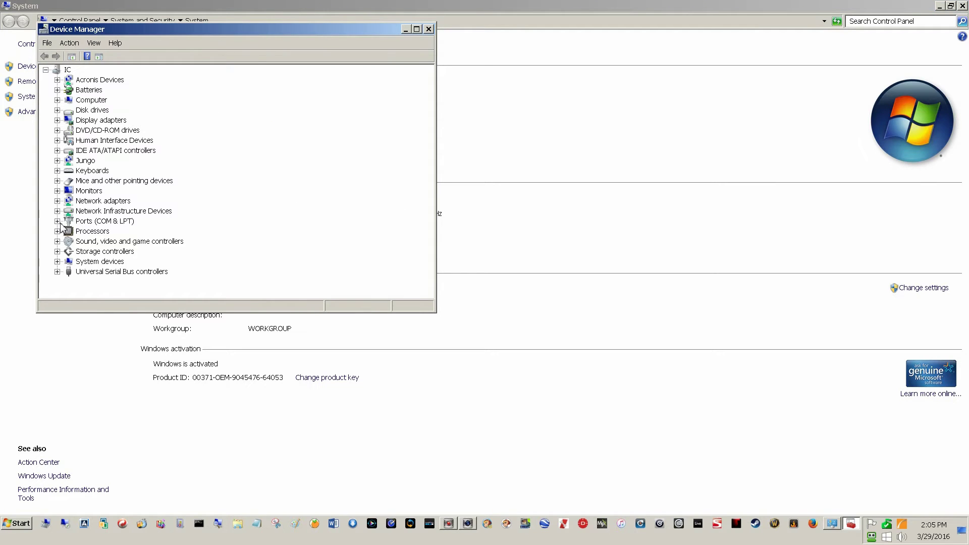
pyautogui.click(59, 222)
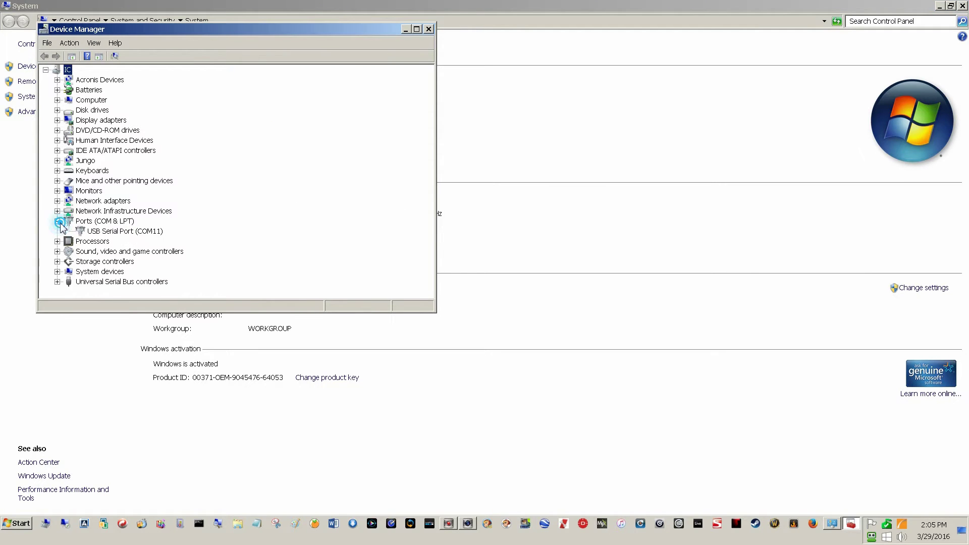
# Check the USB Serial Port's status, port settings and advanced settings, and cancel out of both dialogs
pyautogui.click(132, 231)
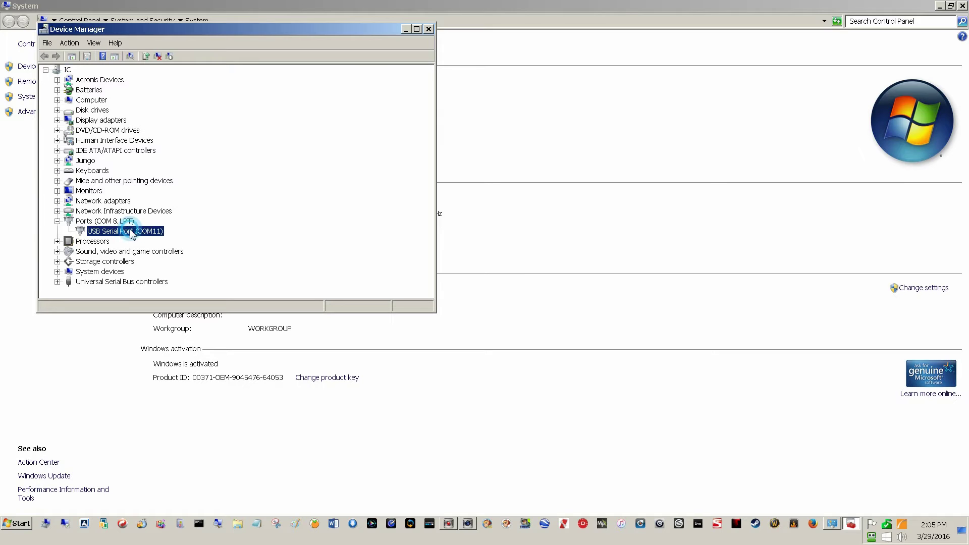
pyautogui.rightClick(132, 232)
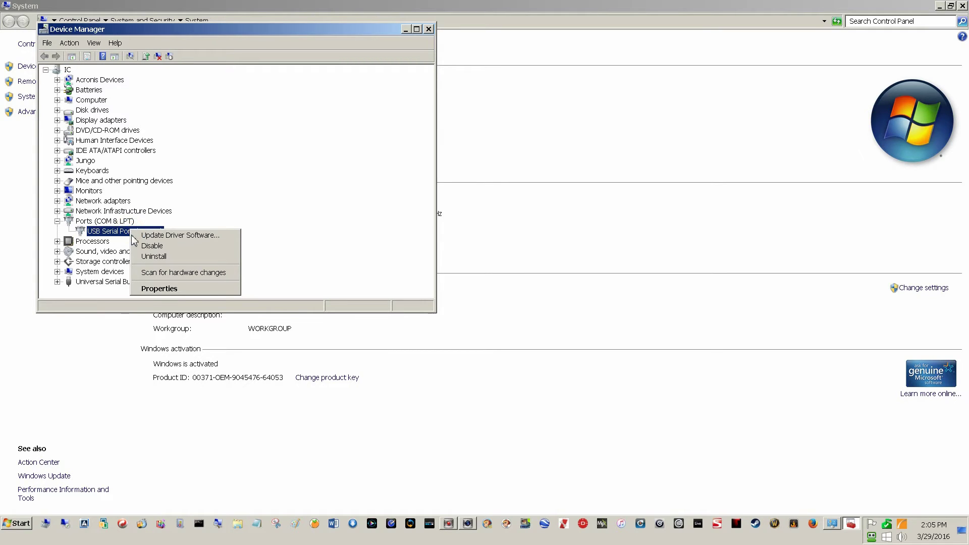
pyautogui.click(166, 288)
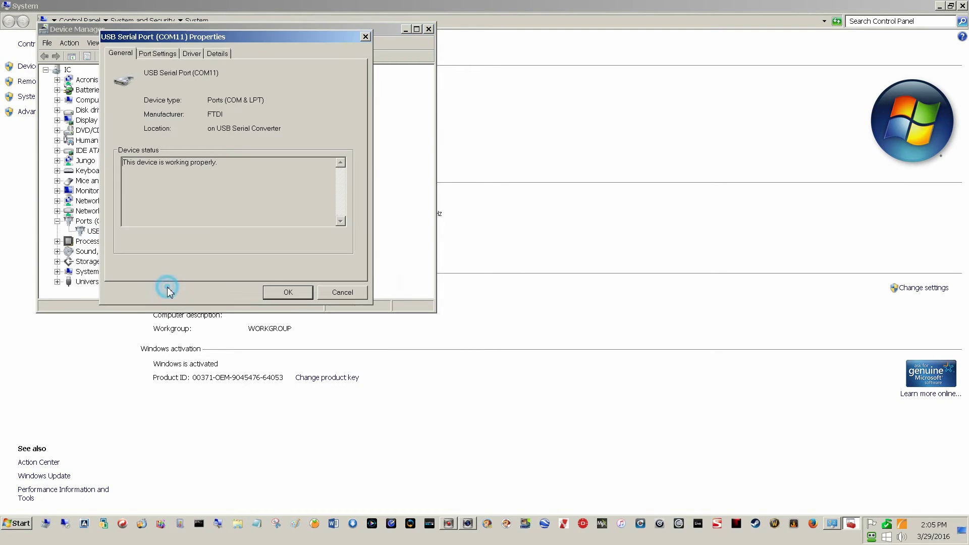
pyautogui.click(163, 55)
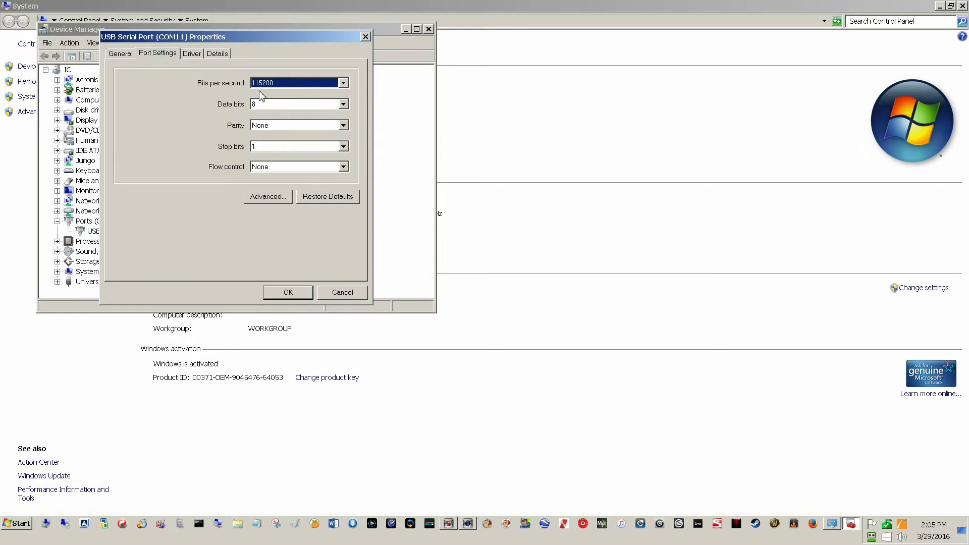
pyautogui.click(264, 196)
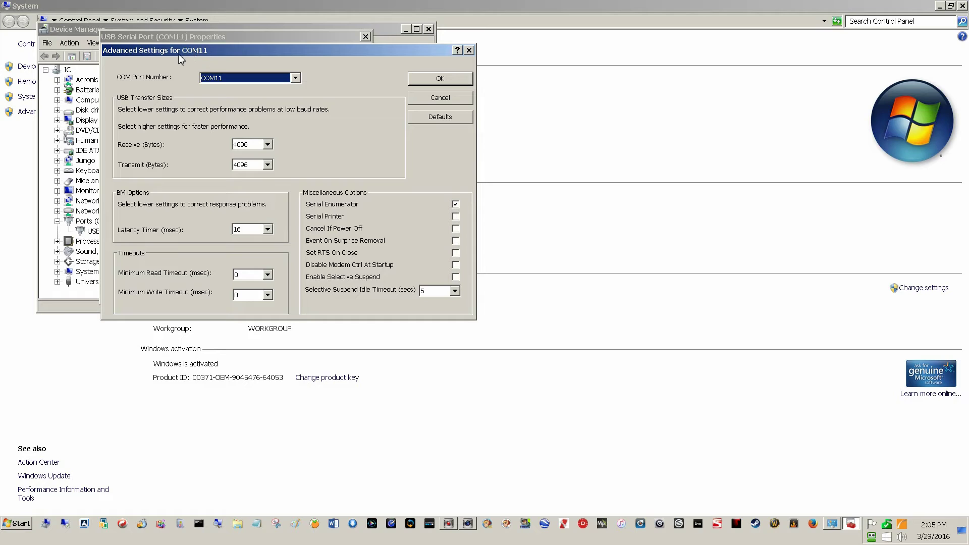
pyautogui.click(447, 101)
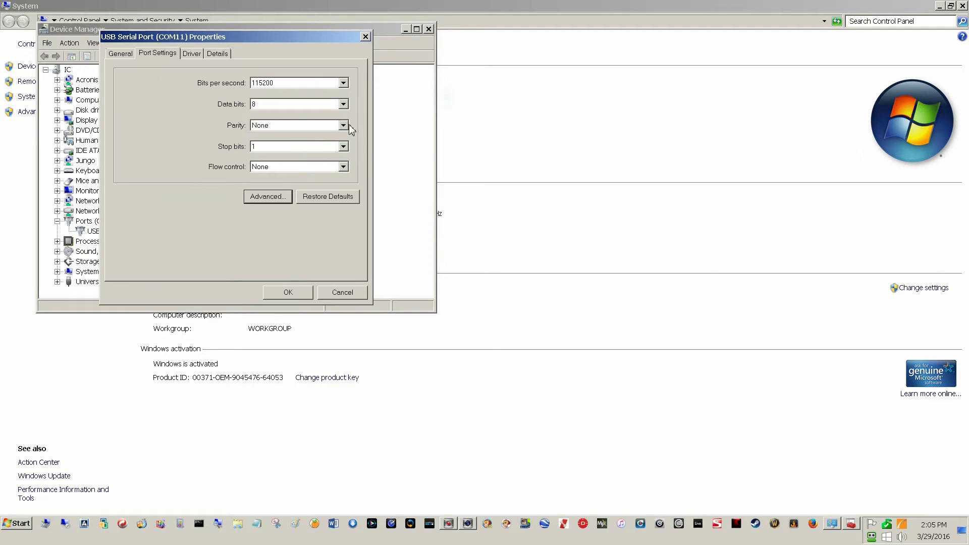
pyautogui.click(342, 293)
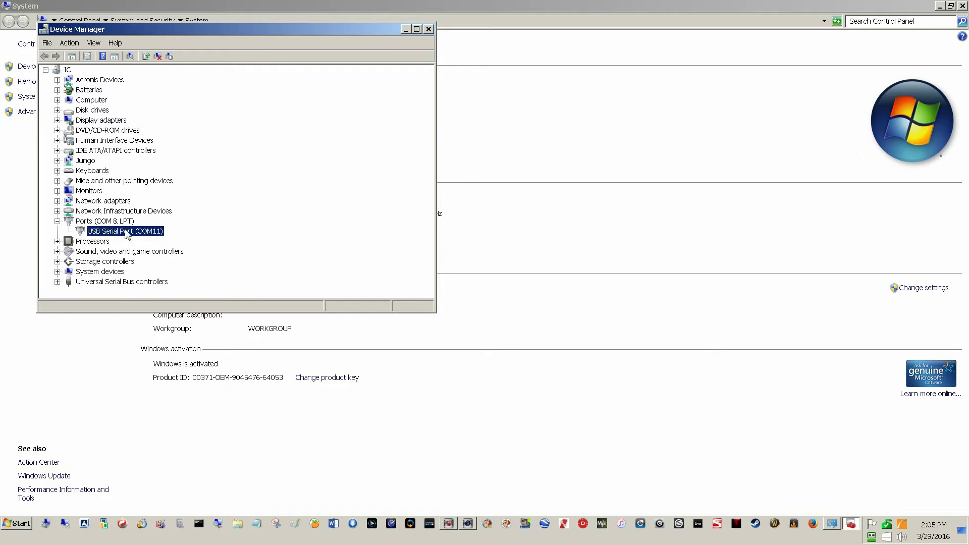
# Review the USB Serial Port's driver information and close its properties, Device Manager and the System window
pyautogui.rightClick(142, 230)
pyautogui.click(171, 287)
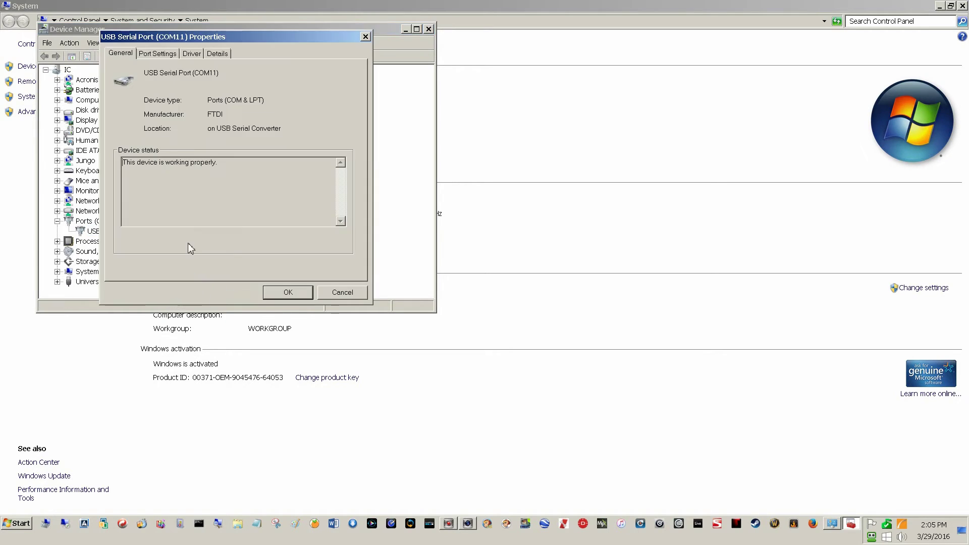
pyautogui.click(192, 54)
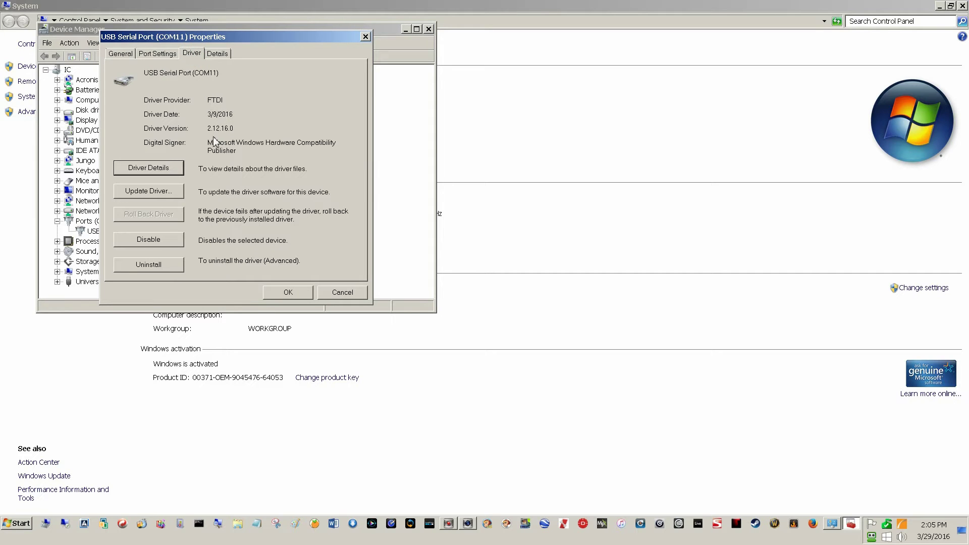
pyautogui.click(365, 37)
pyautogui.click(433, 28)
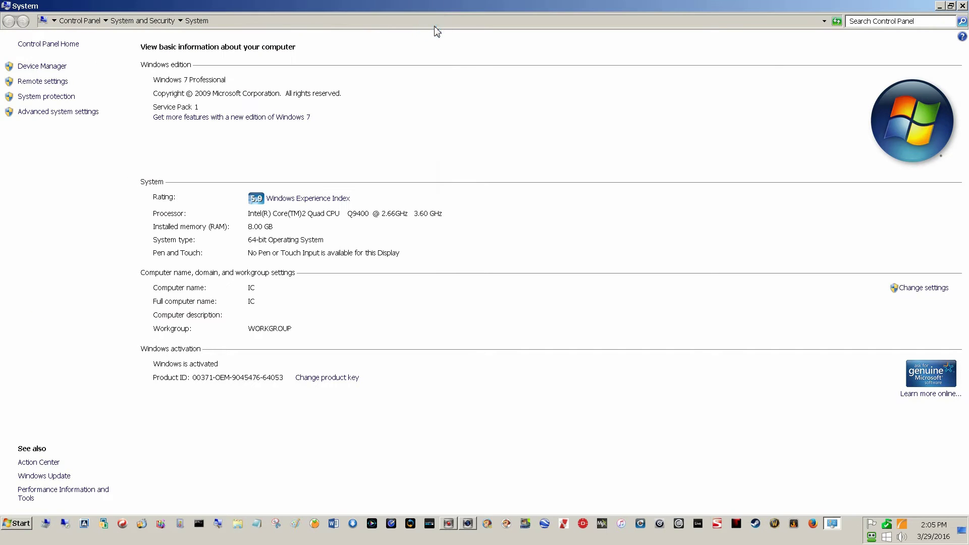
pyautogui.click(963, 6)
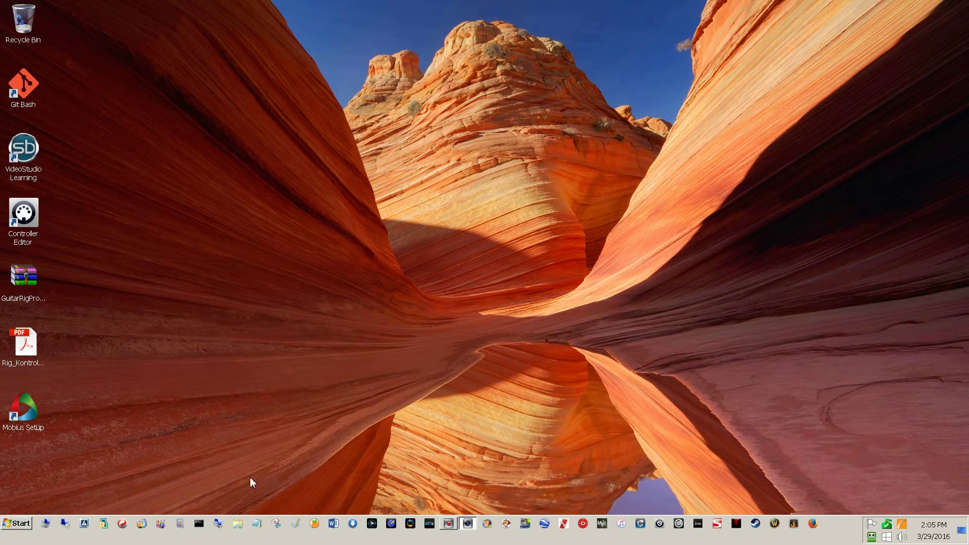
# Extract MultiWii-WinGUI-2.2.zip from the Walkera folder in Downloads into a MultiWii-WinGUI-2.2 subfolder
pyautogui.click(238, 524)
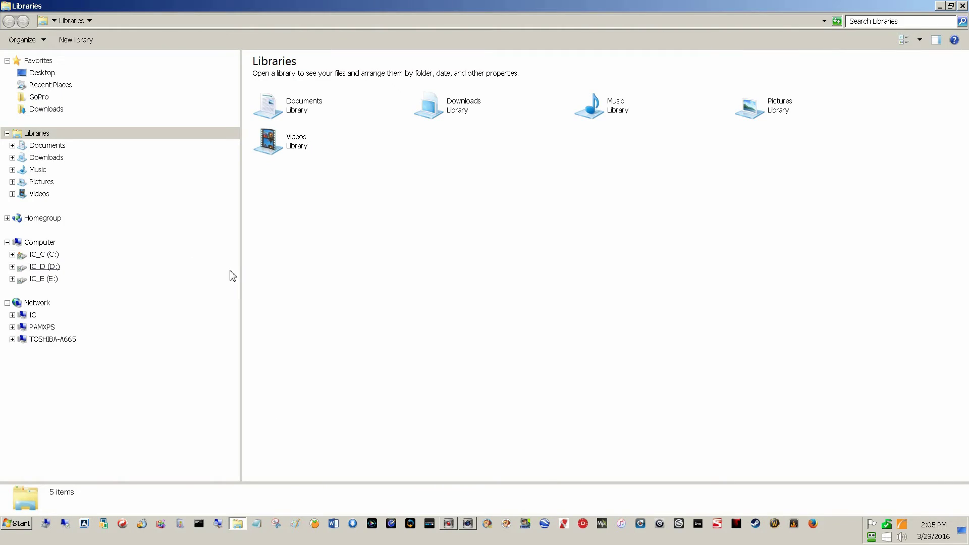
pyautogui.click(56, 109)
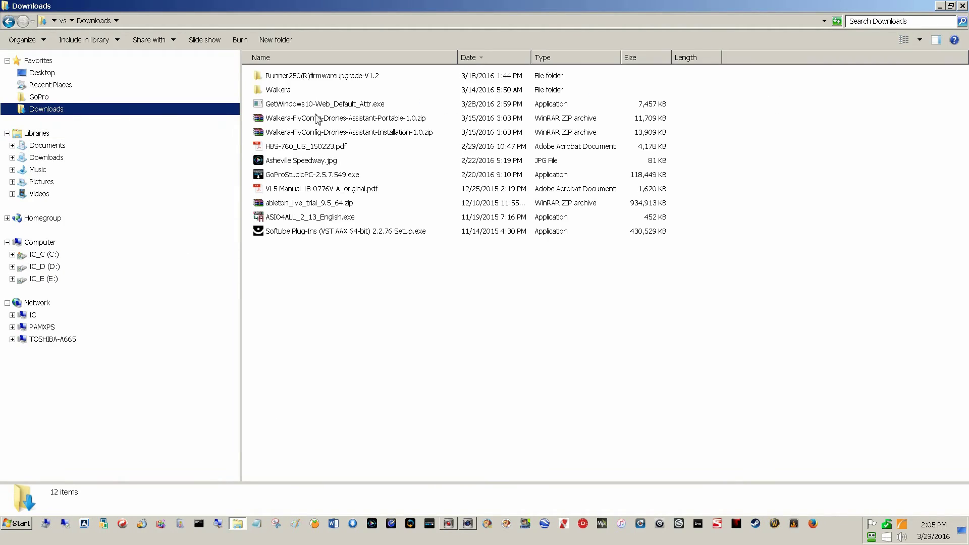
pyautogui.doubleClick(281, 91)
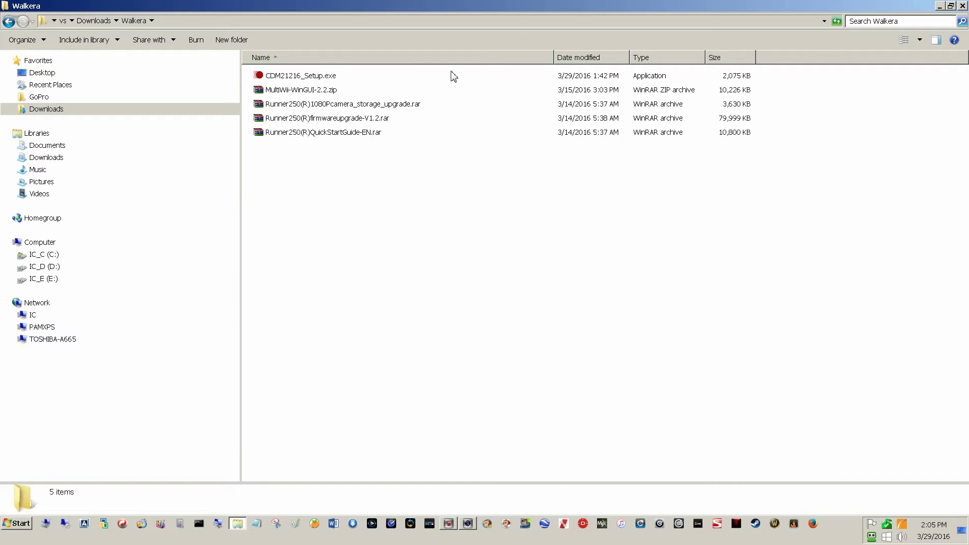
pyautogui.rightClick(307, 95)
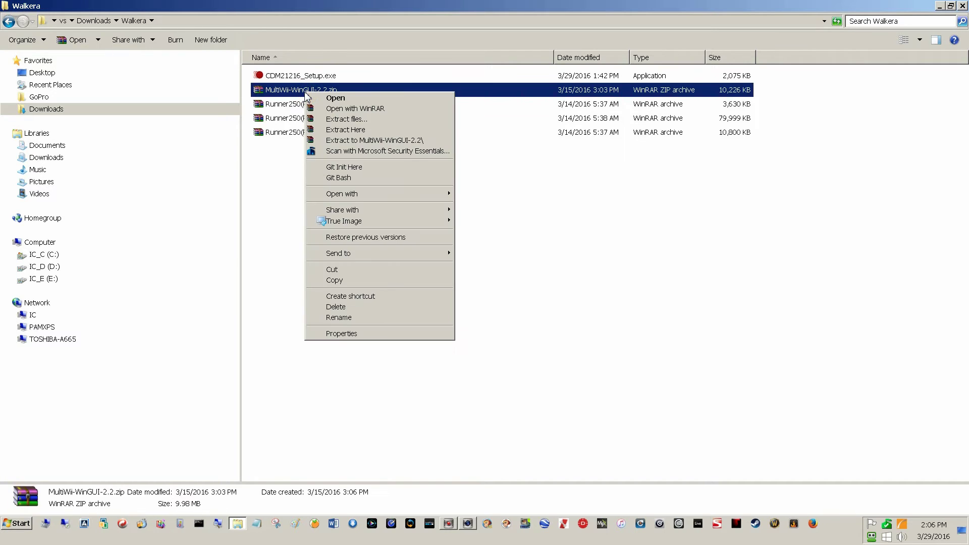
pyautogui.click(351, 120)
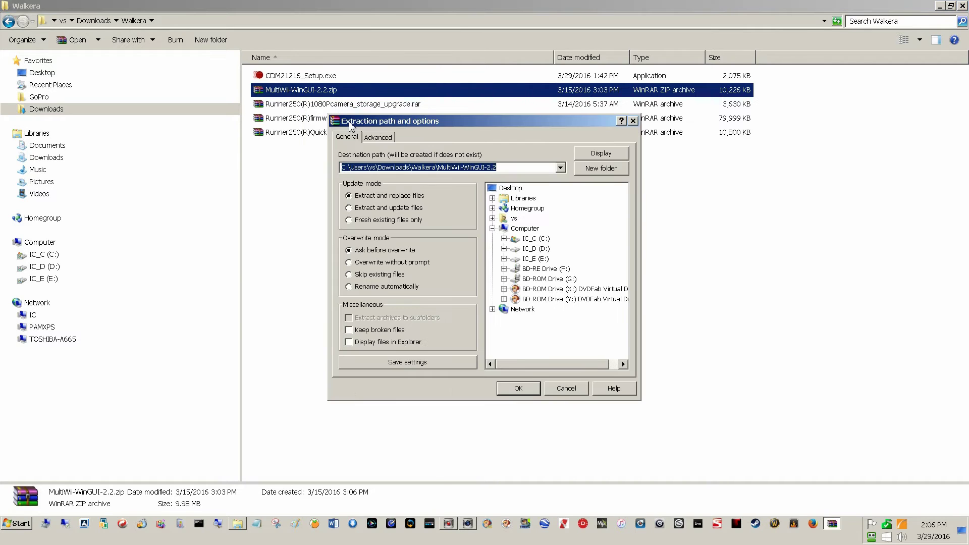
pyautogui.click(514, 392)
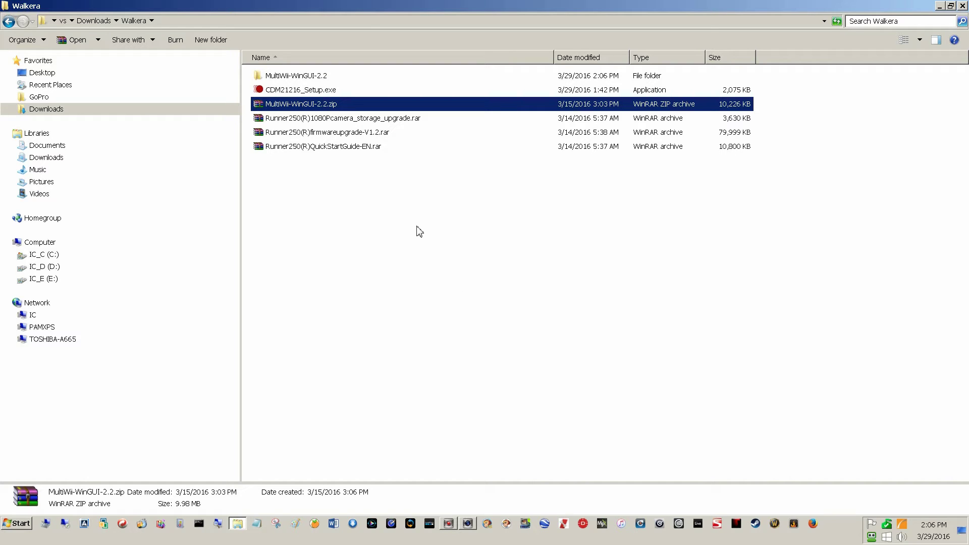
# Extract Runner250(R)firmwareupgrade-V1.2.rar into a Runner250(R)firmwareupgrade-V1.2 subfolder of the Walkera folder
pyautogui.rightClick(342, 134)
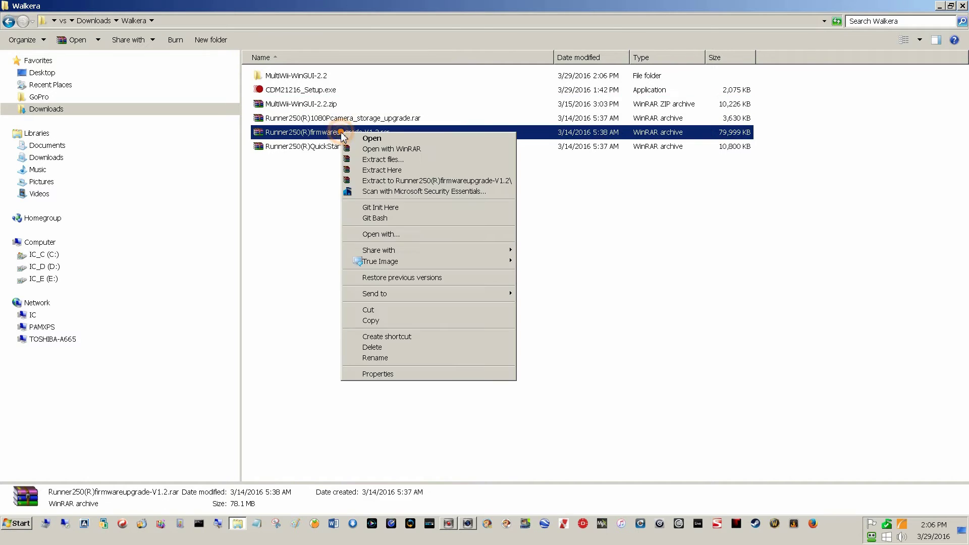
pyautogui.click(409, 160)
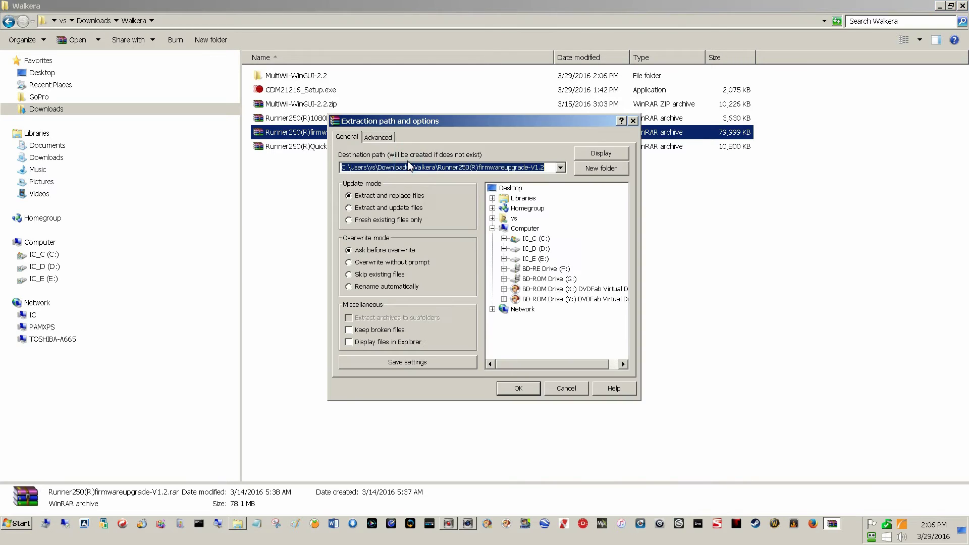
pyautogui.click(523, 386)
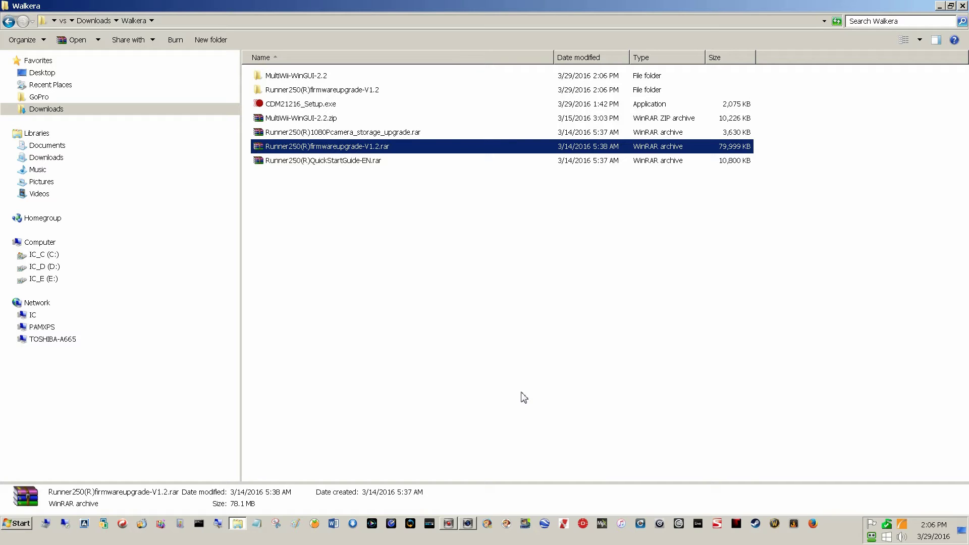
# Create a desktop shortcut to MultiWiiWinGUI.exe from the extracted MultiWii-WinGUI-2.2 folder
pyautogui.doubleClick(298, 77)
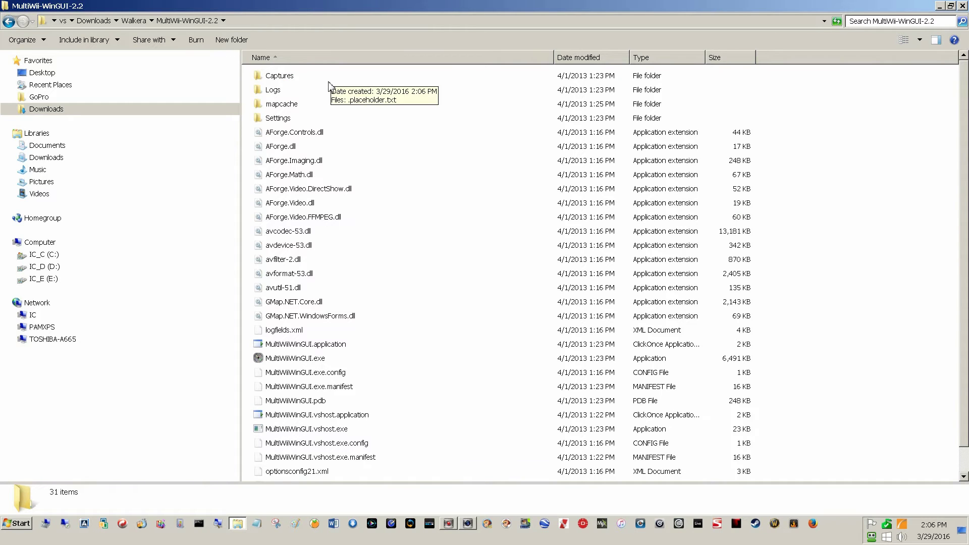
pyautogui.doubleClick(304, 360)
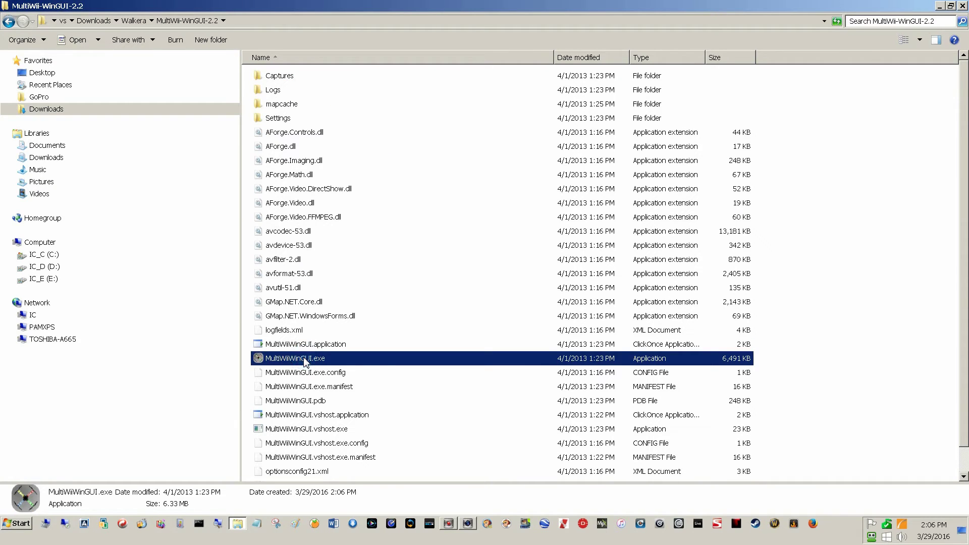
pyautogui.rightClick(295, 359)
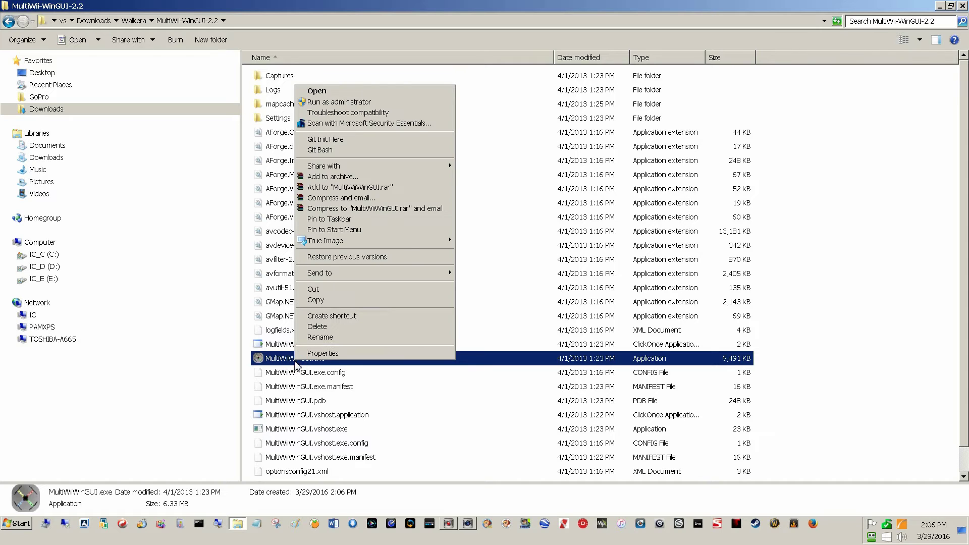
pyautogui.moveTo(376, 276)
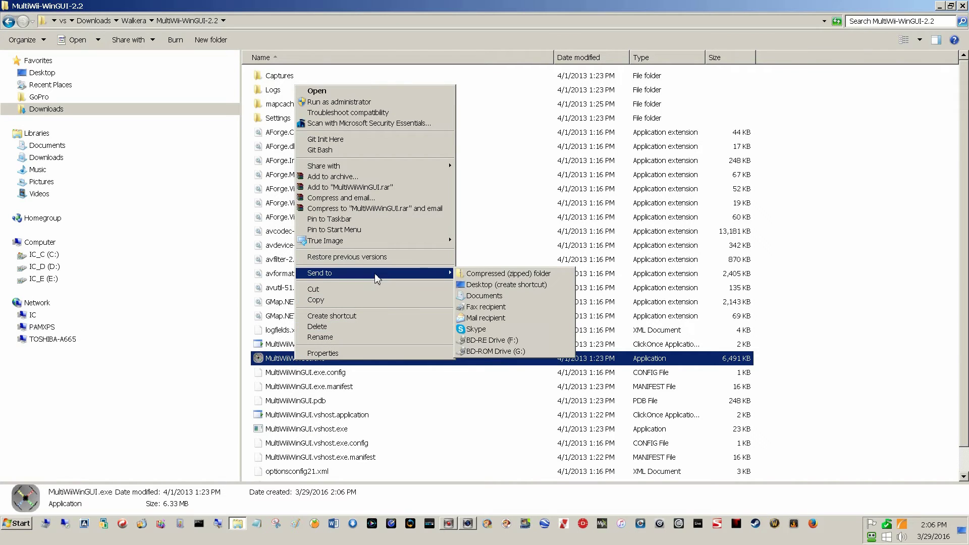
pyautogui.click(505, 285)
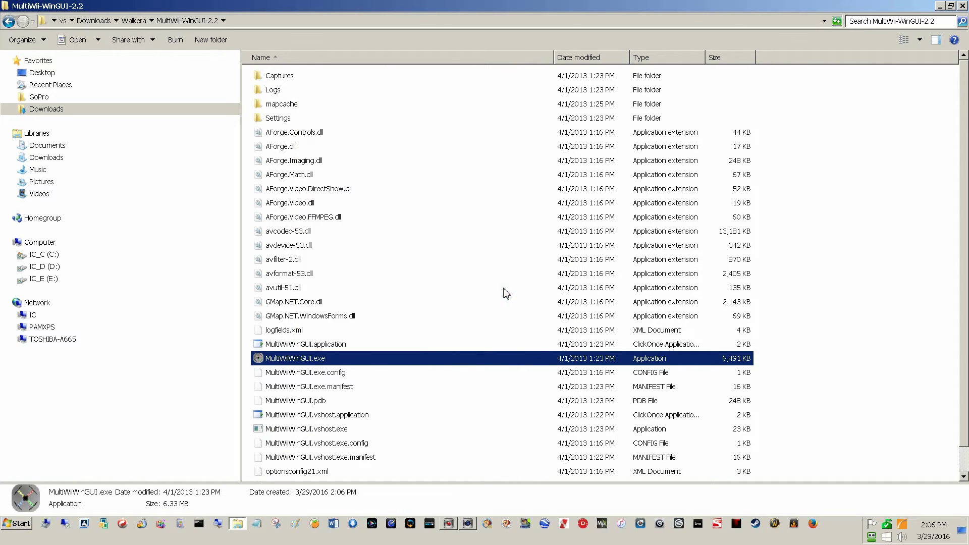
# Extract Walkera FlyConfig.rar from the Runner 250 (GPS) firmware upgrade-V1.2 folder into a Walkera FlyConfig subfolder
pyautogui.click(8, 22)
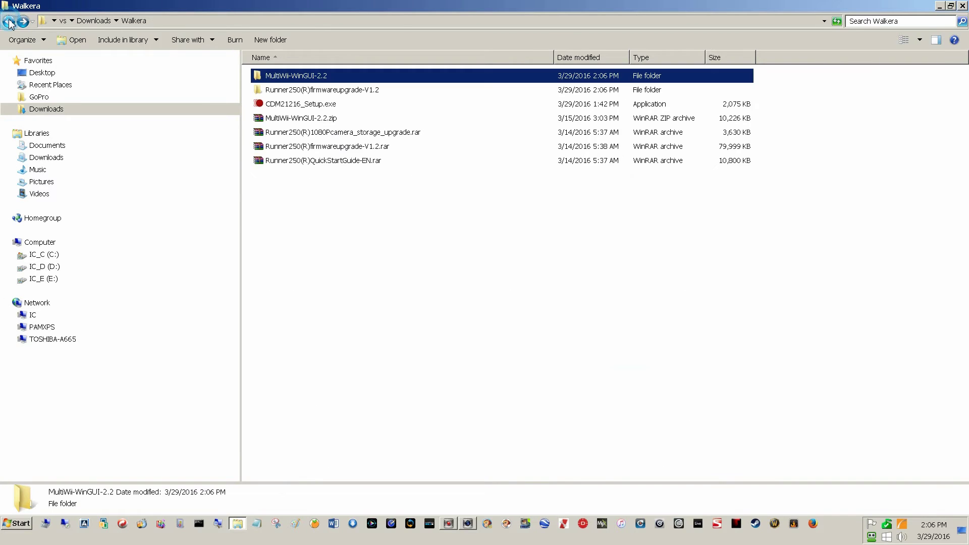
pyautogui.doubleClick(327, 91)
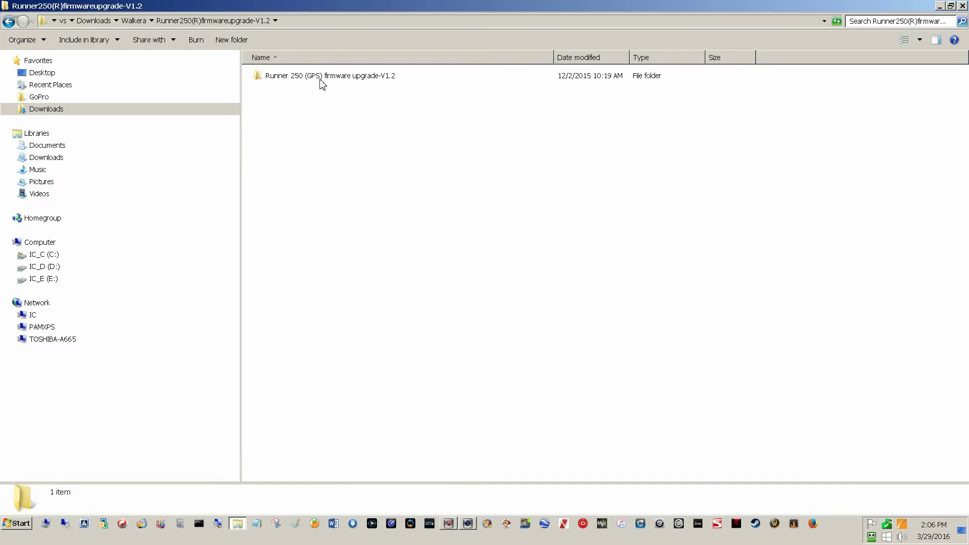
pyautogui.doubleClick(319, 78)
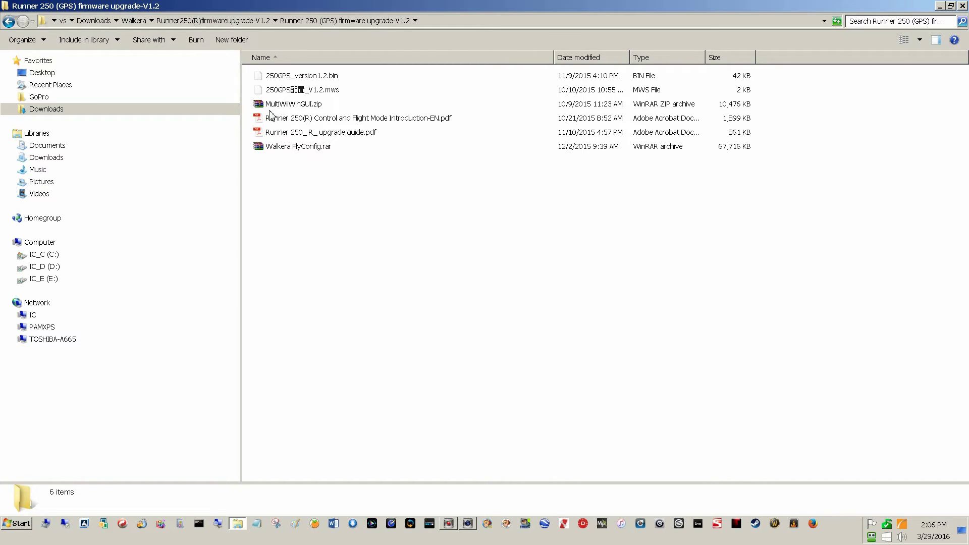
pyautogui.rightClick(289, 153)
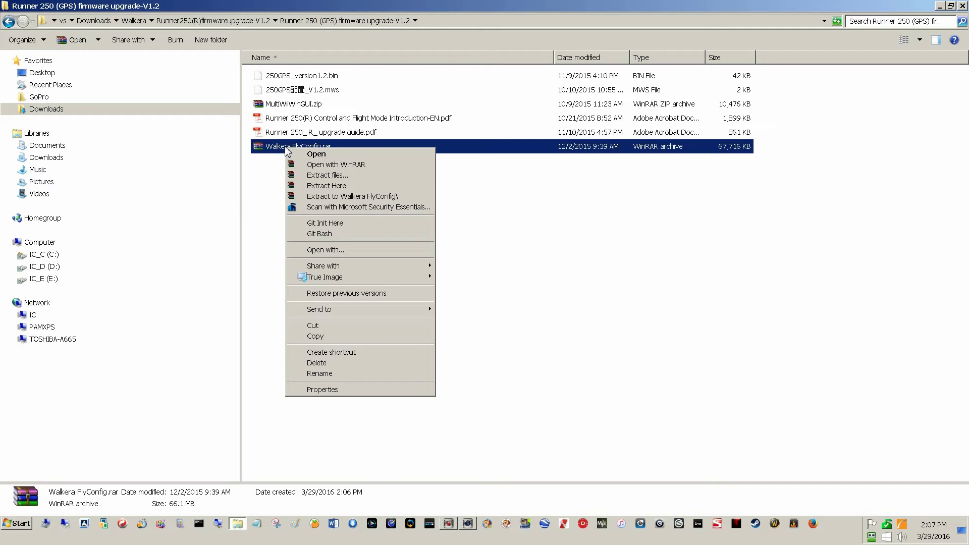
pyautogui.click(342, 176)
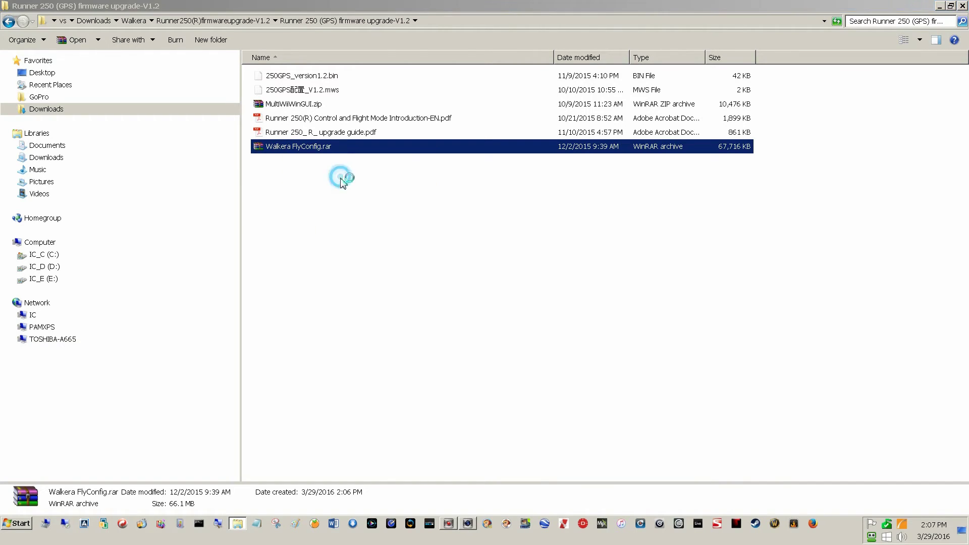
pyautogui.click(510, 389)
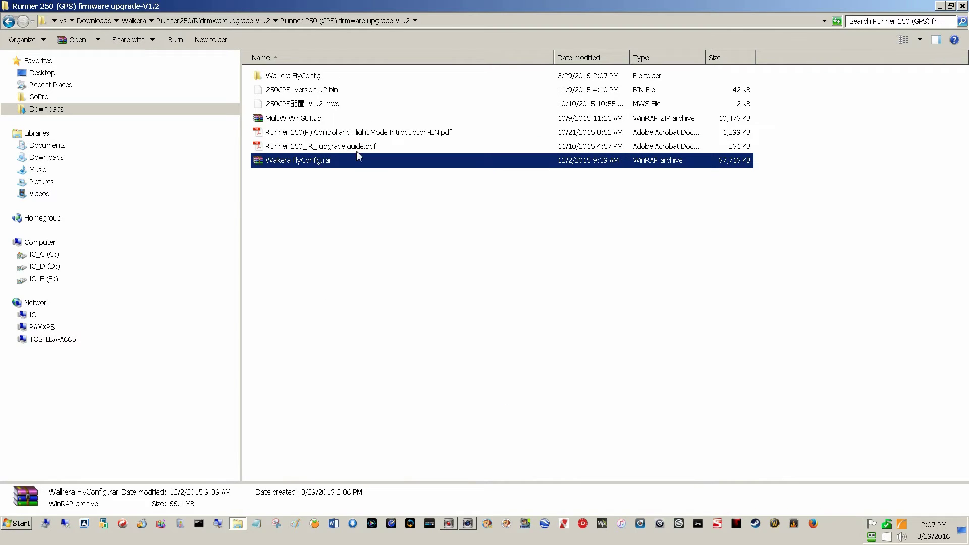
# Run DPInstx64.exe as administrator from the FlyConfig Drivers folder and complete the Device Driver Installation Wizard
pyautogui.doubleClick(288, 77)
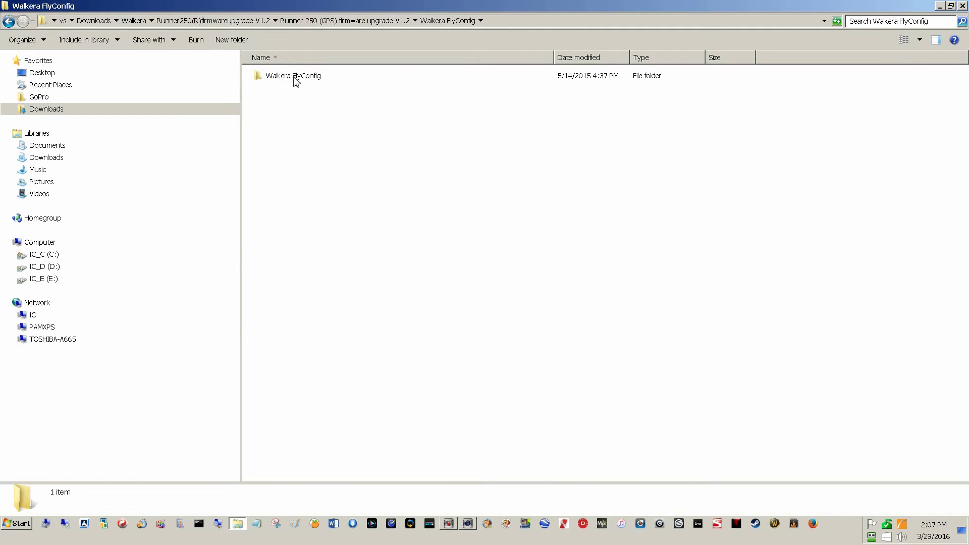
pyautogui.doubleClick(296, 76)
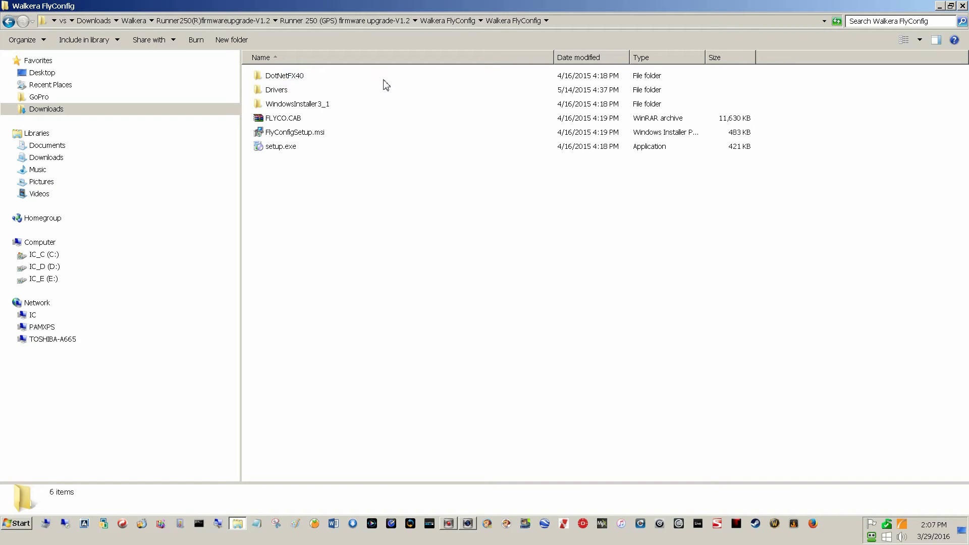
pyautogui.doubleClick(278, 91)
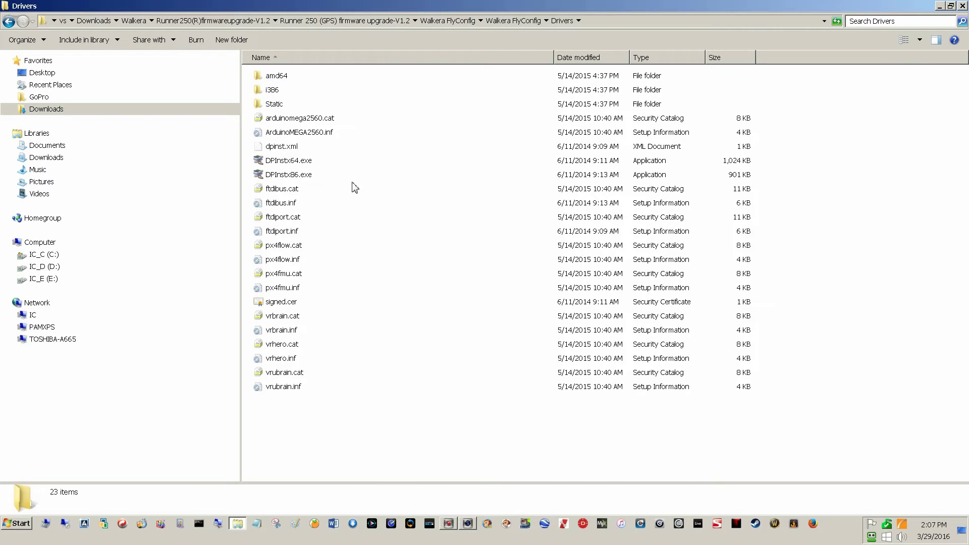
pyautogui.click(285, 164)
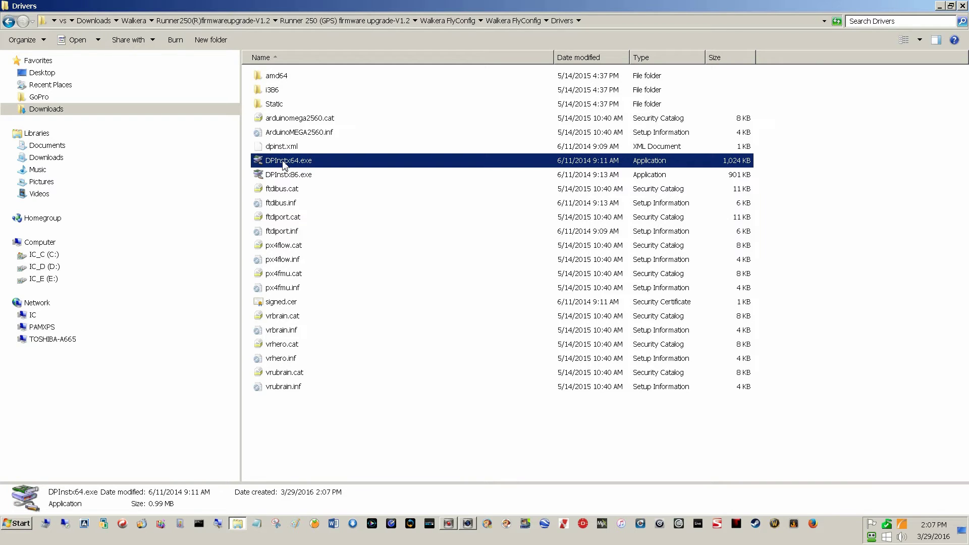
pyautogui.rightClick(285, 165)
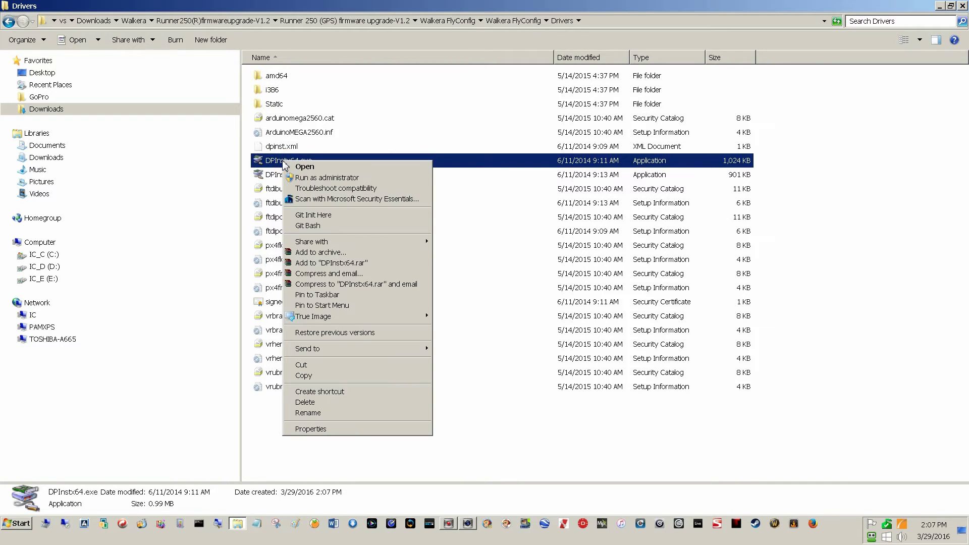
pyautogui.click(306, 178)
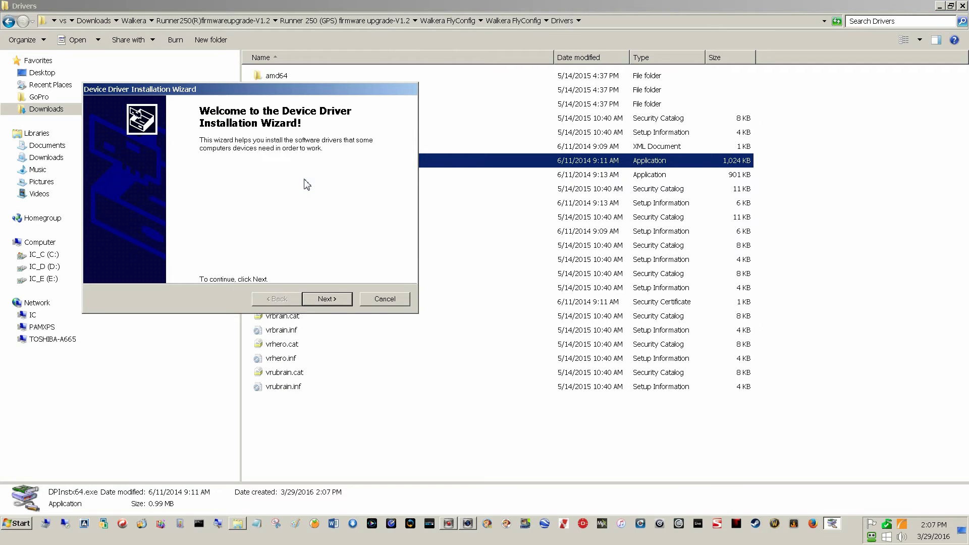
pyautogui.click(313, 299)
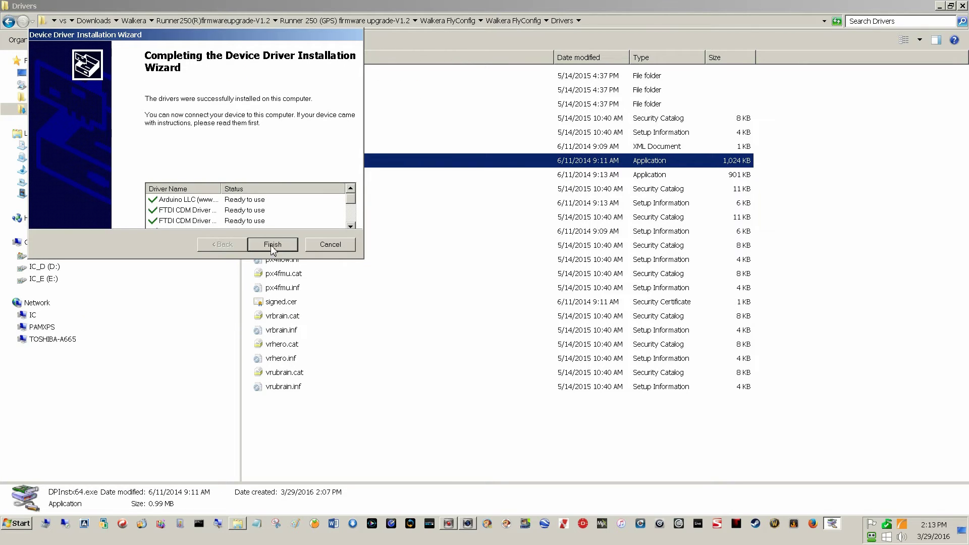
pyautogui.click(273, 244)
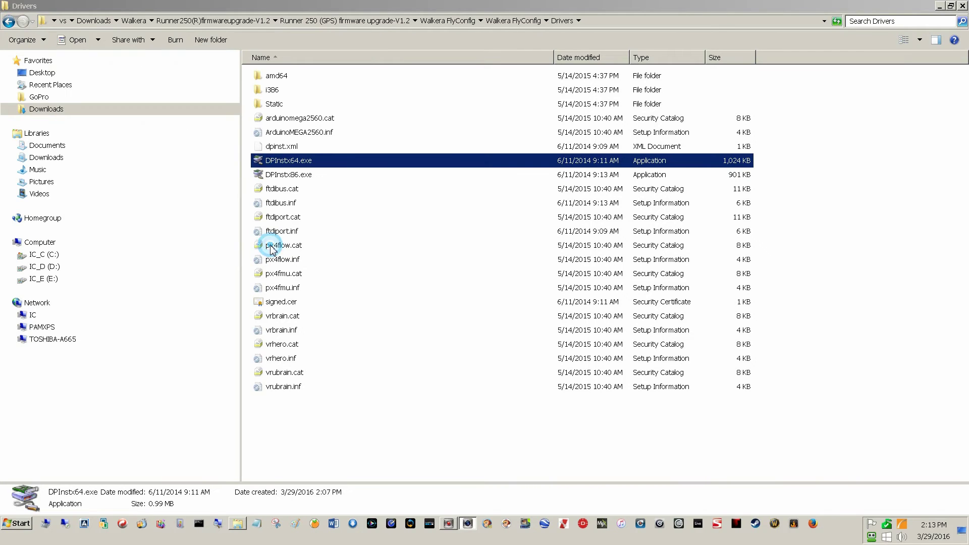
# Launch FlyConfigSetup.msi from the inner Walkera FlyConfig folder, allow it to run, and advance to the installation folder page
pyautogui.click(9, 22)
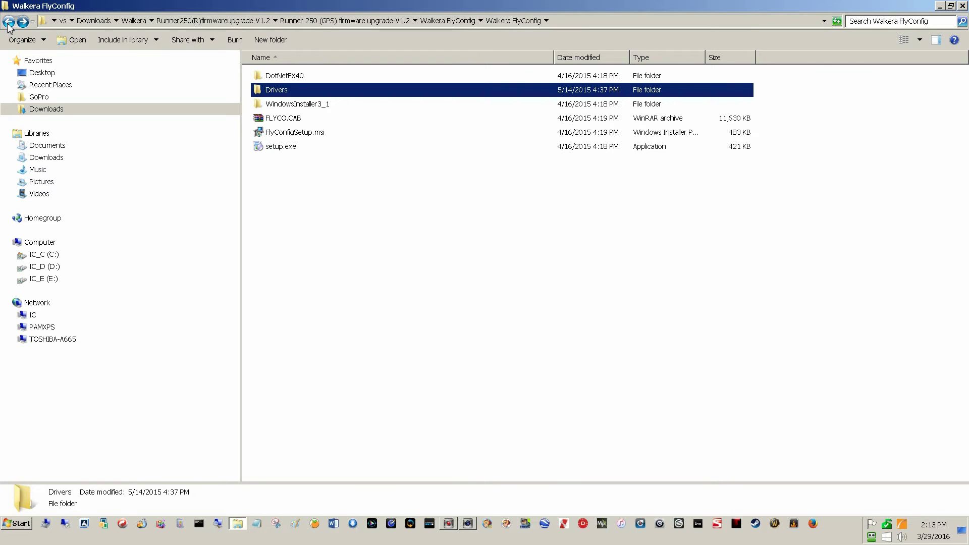
pyautogui.doubleClick(294, 134)
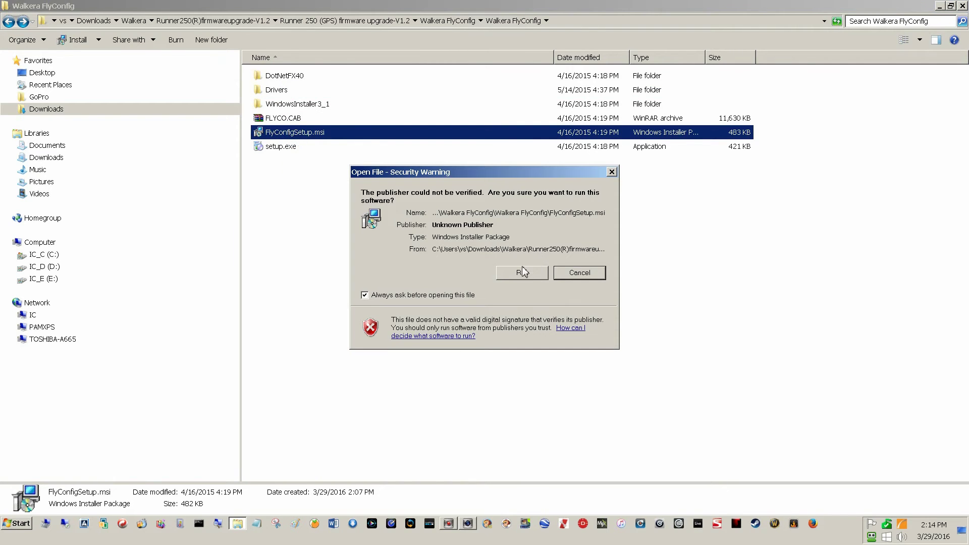
pyautogui.click(523, 273)
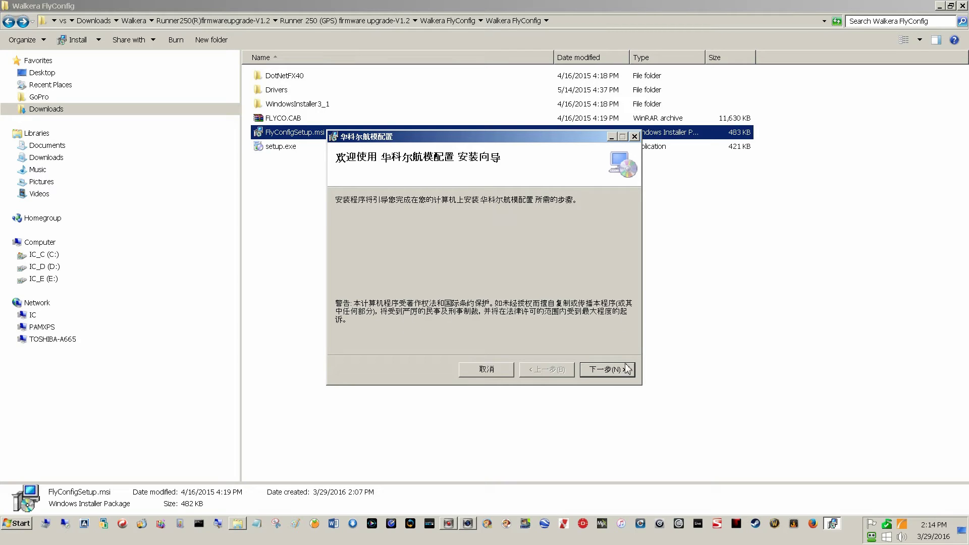
pyautogui.click(610, 371)
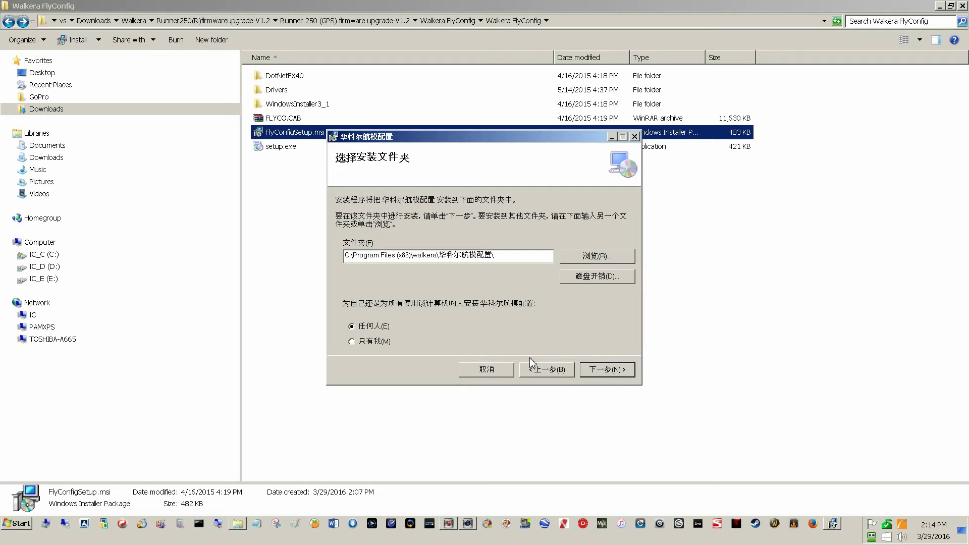
# Replace the Chinese-named last folder in the installation path with Walkera and accept the install location
pyautogui.click(493, 255)
pyautogui.press('BackSpace')
pyautogui.press('BackSpace')
pyautogui.press('BackSpace')
pyautogui.press('BackSpace')
pyautogui.press('BackSpace')
pyautogui.press('BackSpace')
pyautogui.press('BackSpace')
pyautogui.press('BackSpace')
pyautogui.write('Walkera')
pyautogui.click(616, 370)
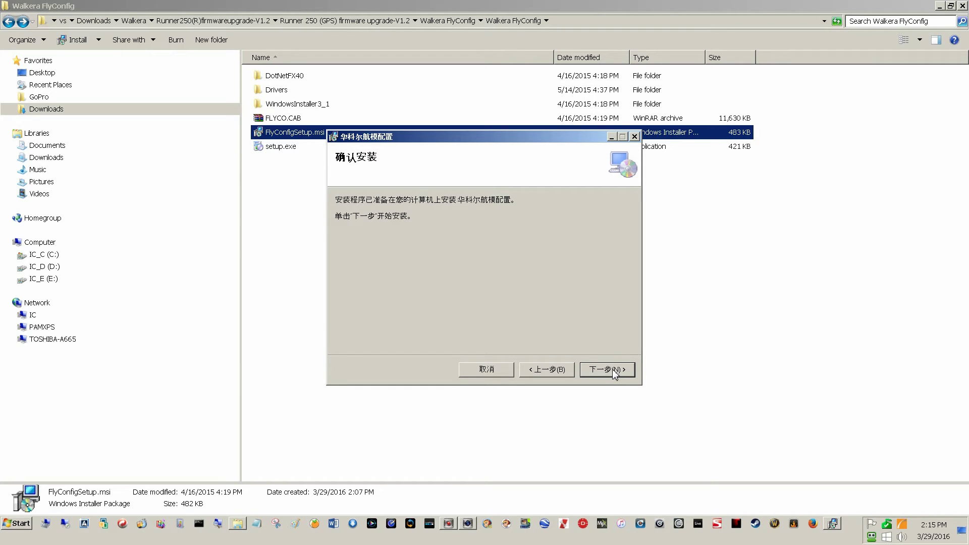
# Install FlyConfig, then close the finished installer and the Walkera FlyConfig folder window
pyautogui.click(616, 372)
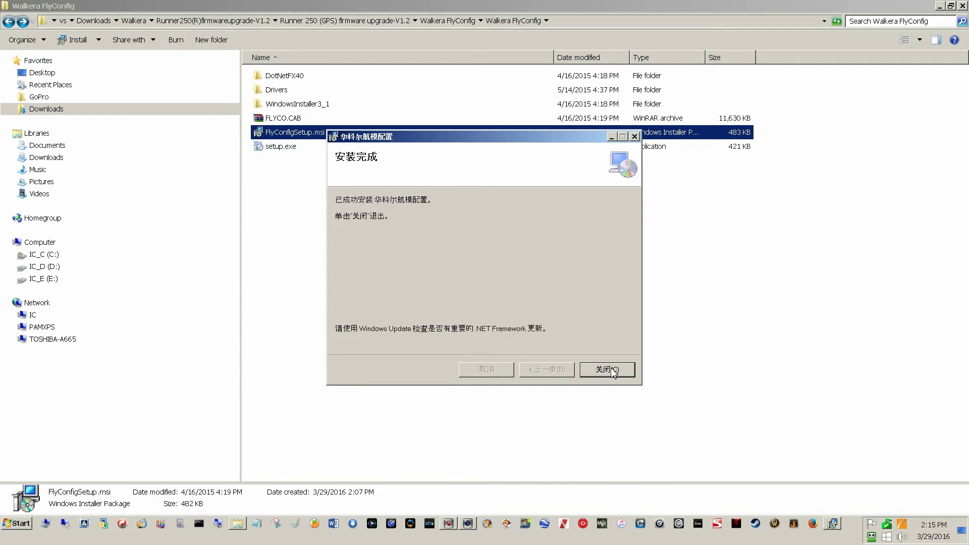
pyautogui.click(618, 370)
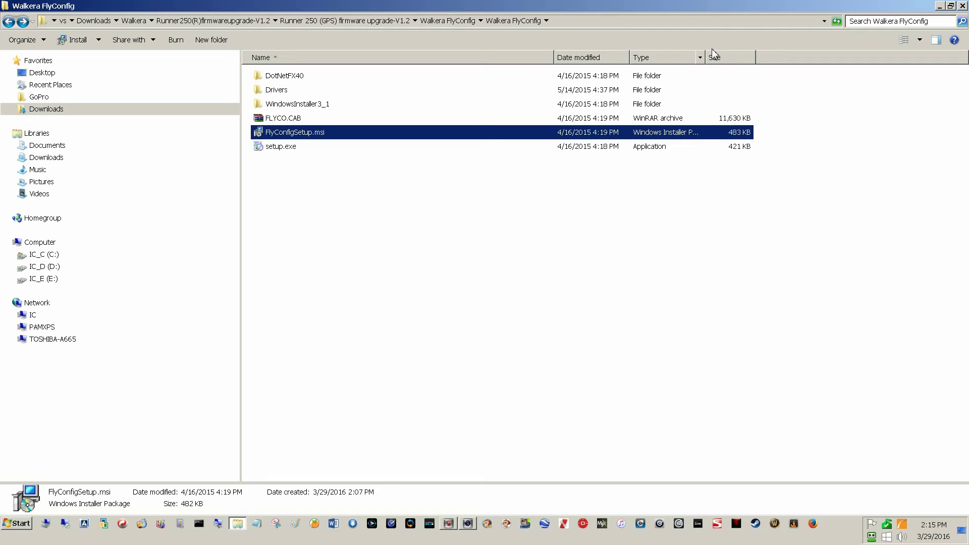
pyautogui.click(963, 7)
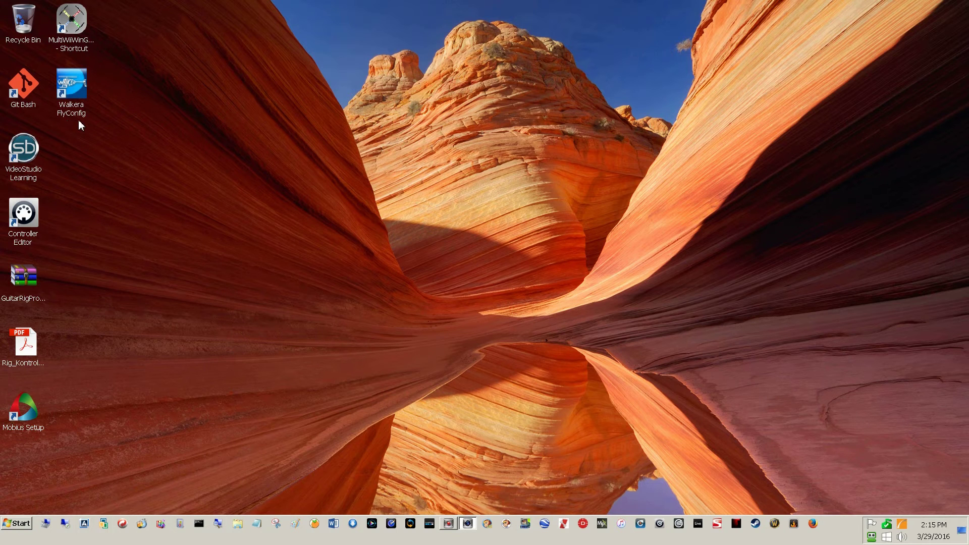
# Set the MultiWiiWinGUI desktop shortcut's program to run as an administrator for all users and save its properties
pyautogui.rightClick(71, 20)
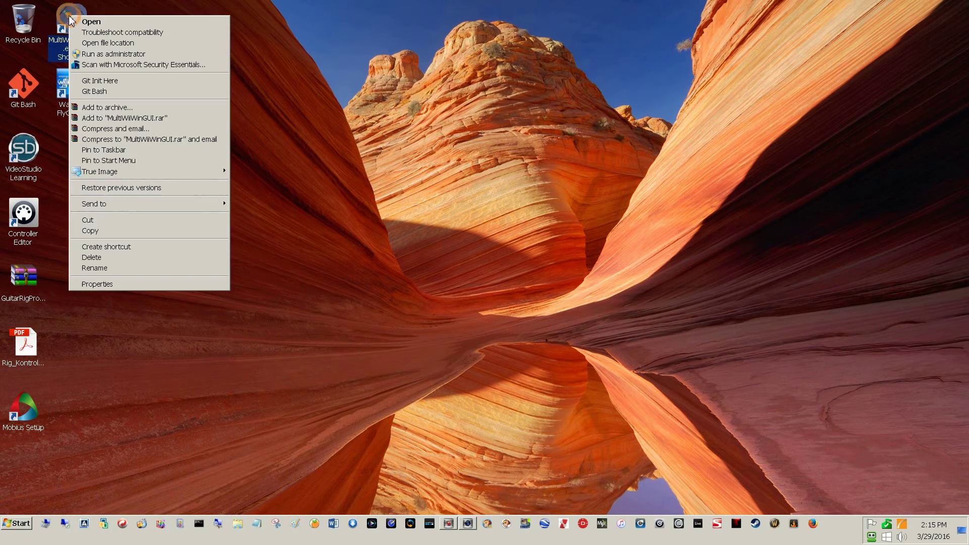
pyautogui.click(102, 283)
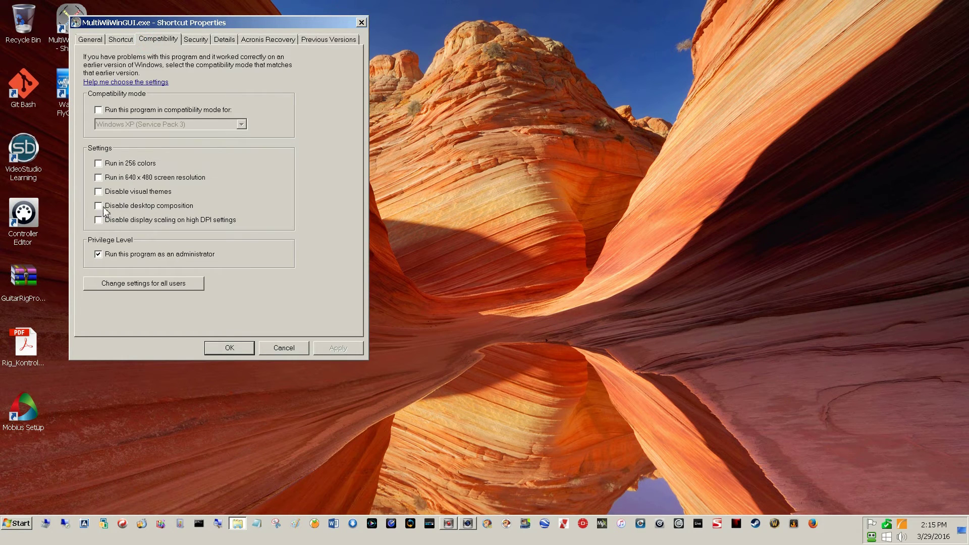
pyautogui.click(118, 283)
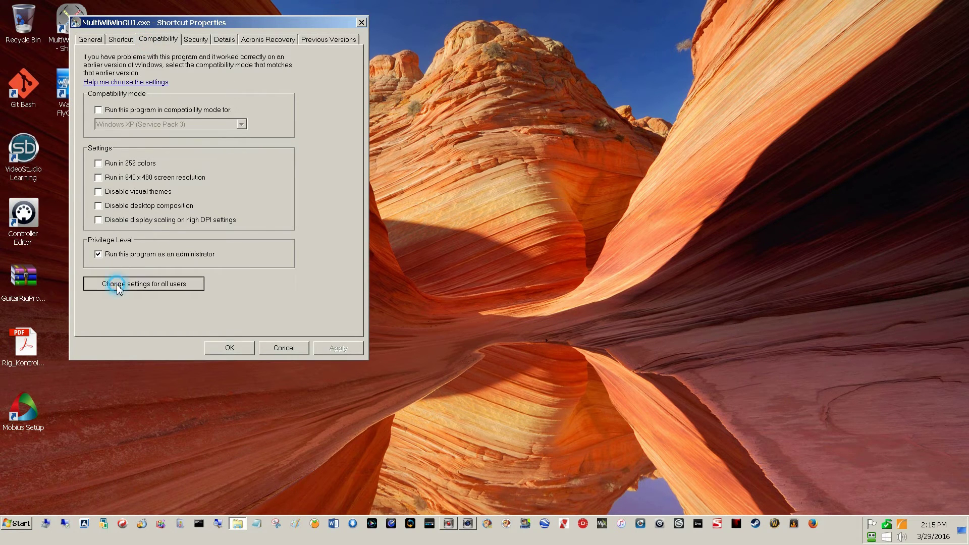
pyautogui.click(112, 292)
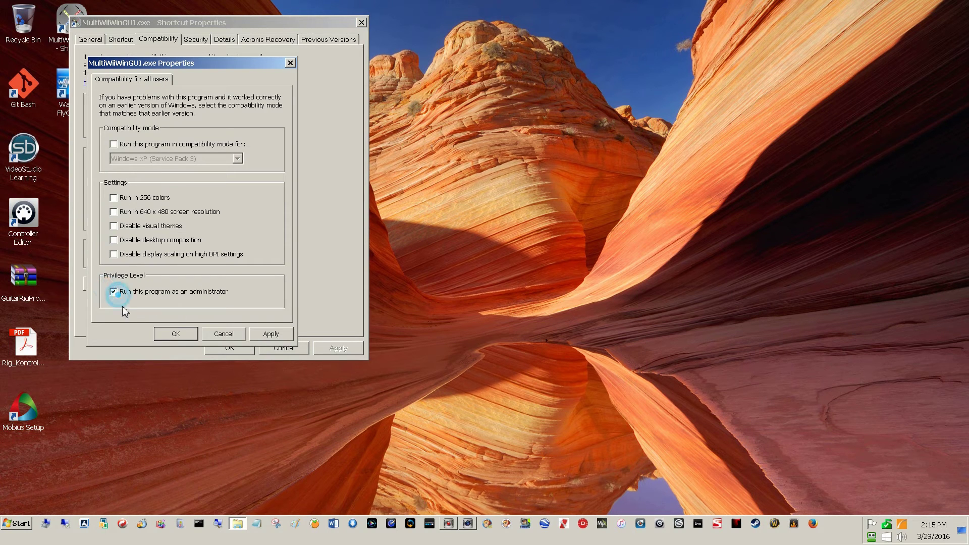
pyautogui.click(175, 334)
pyautogui.click(228, 349)
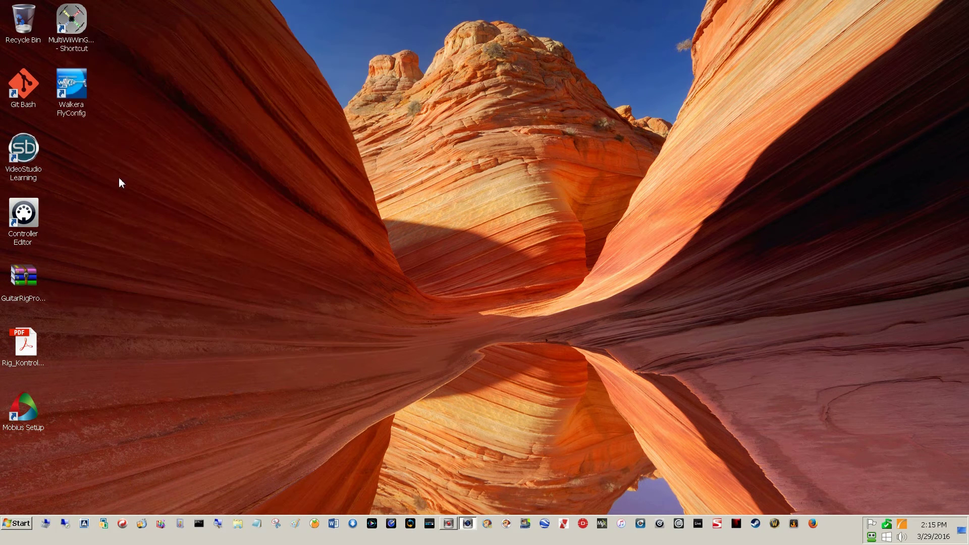
# Set the Walkera FlyConfig desktop shortcut's program to run as an administrator for all users and save its properties
pyautogui.rightClick(70, 89)
pyautogui.click(127, 257)
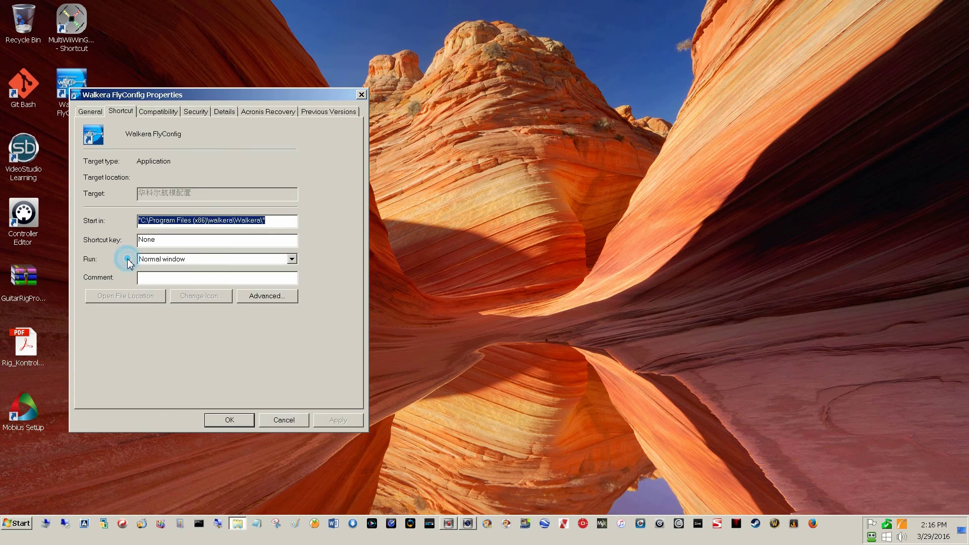
pyautogui.click(158, 112)
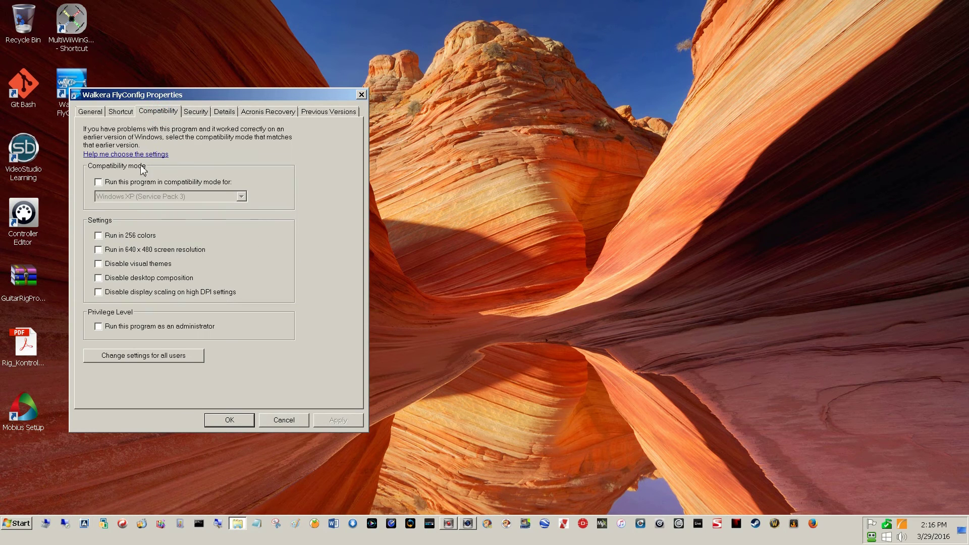
pyautogui.click(108, 327)
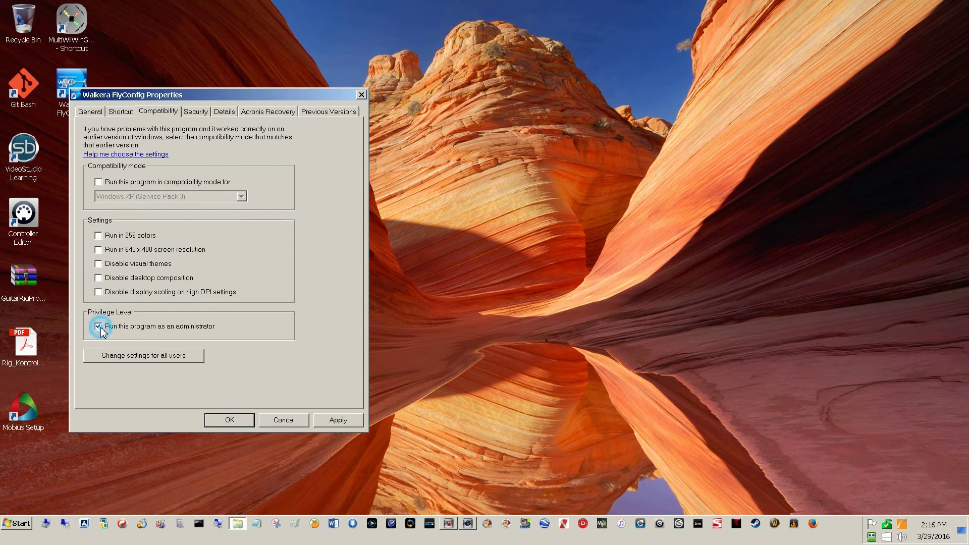
pyautogui.click(121, 356)
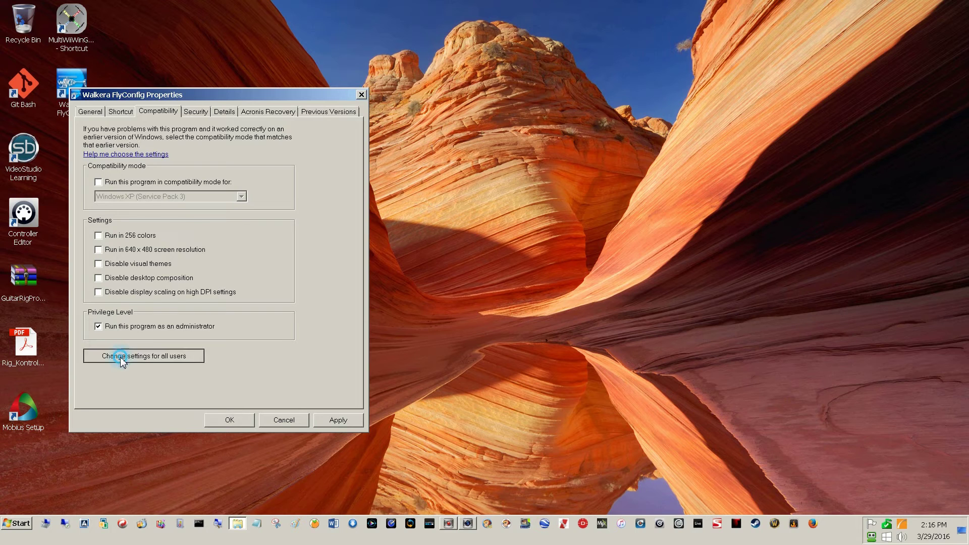
pyautogui.click(113, 364)
pyautogui.click(175, 406)
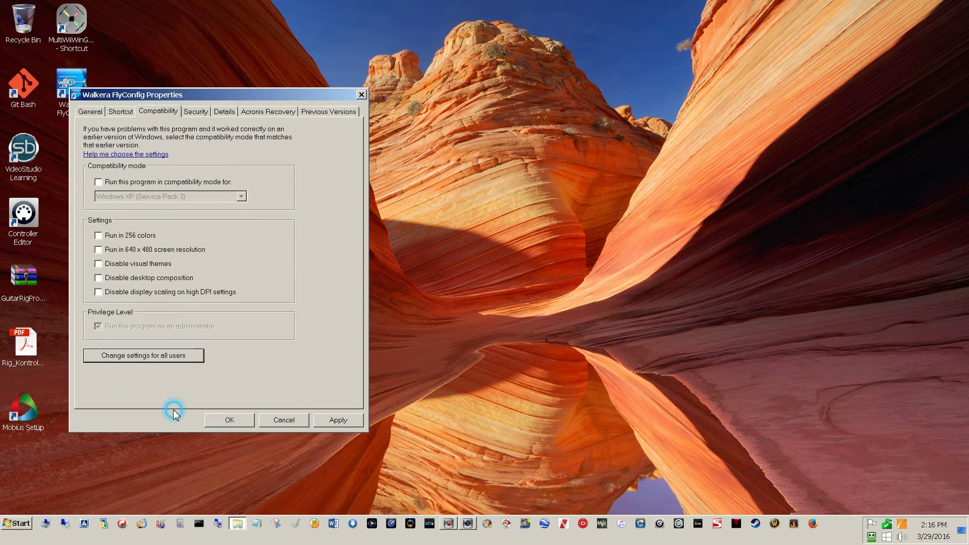
pyautogui.click(223, 421)
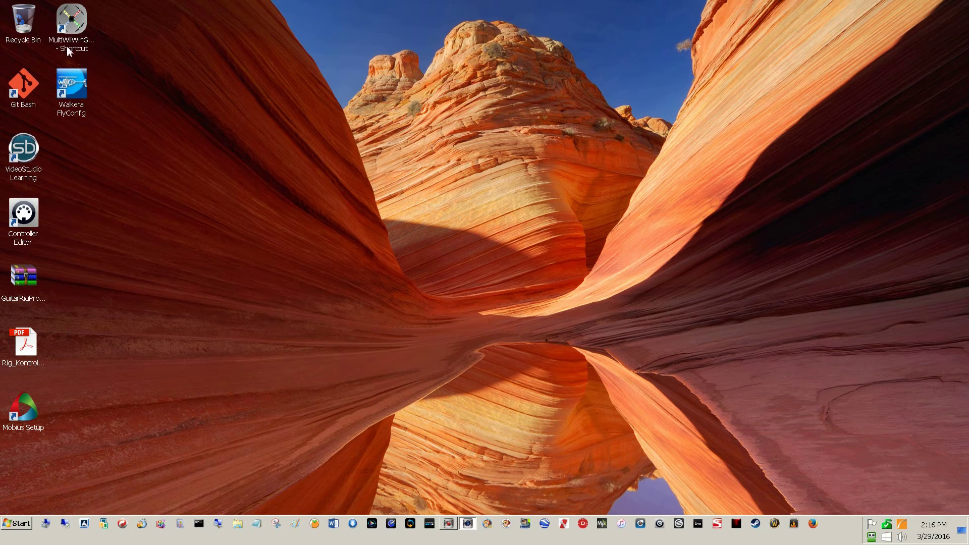
# Launch Walkera FlyConfig from its desktop shortcut, set the language to English, and enter the main window
pyautogui.doubleClick(71, 87)
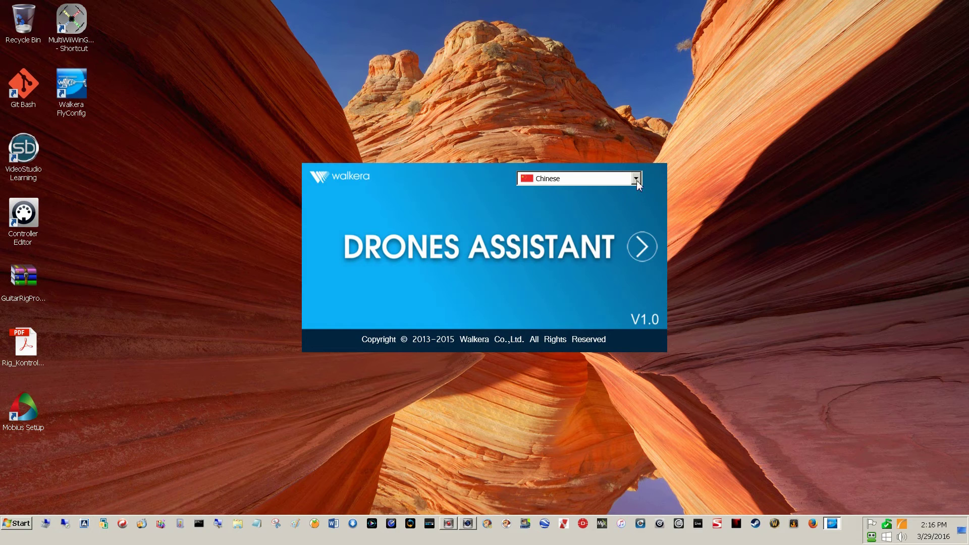
pyautogui.click(637, 180)
pyautogui.click(619, 209)
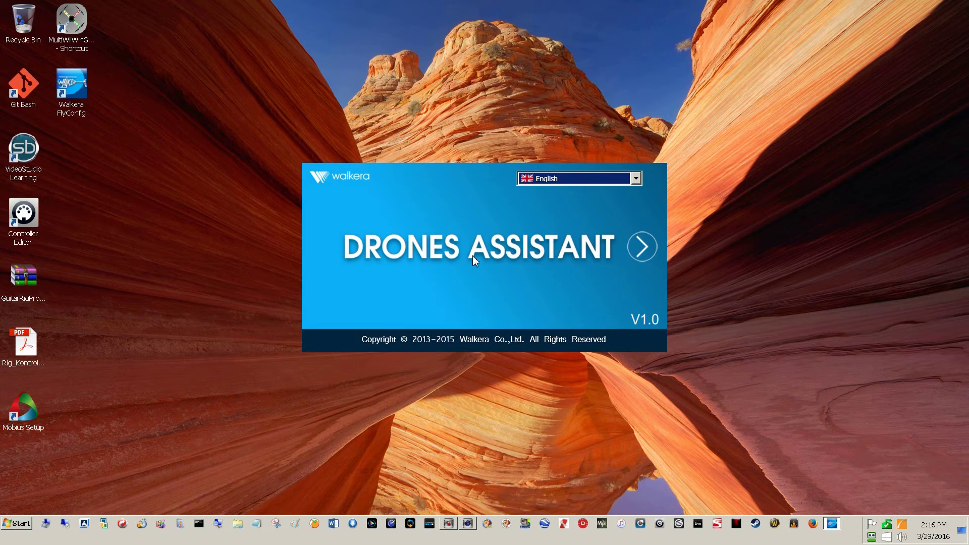
pyautogui.click(638, 250)
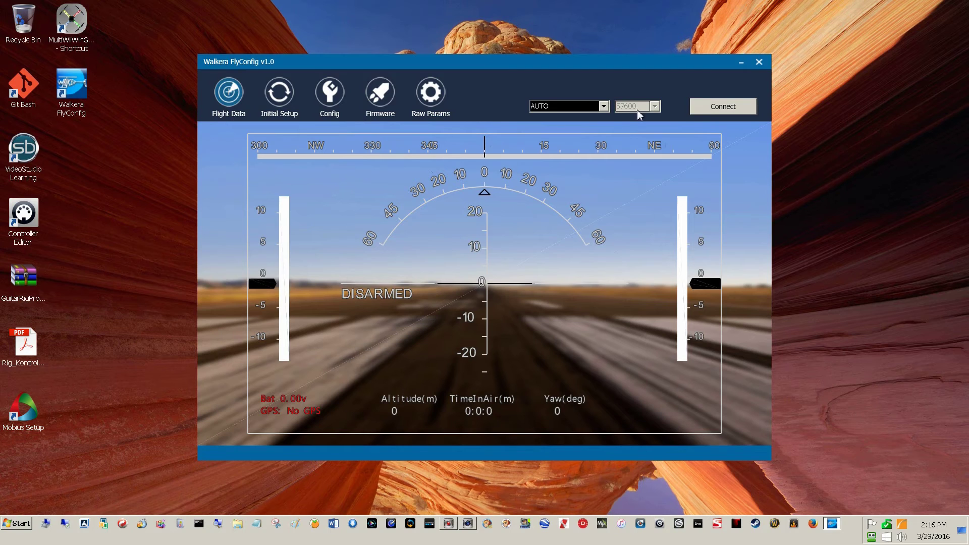
# Set the connection port to COM11 and the baud rate to 115200
pyautogui.click(605, 108)
pyautogui.click(606, 108)
pyautogui.click(604, 106)
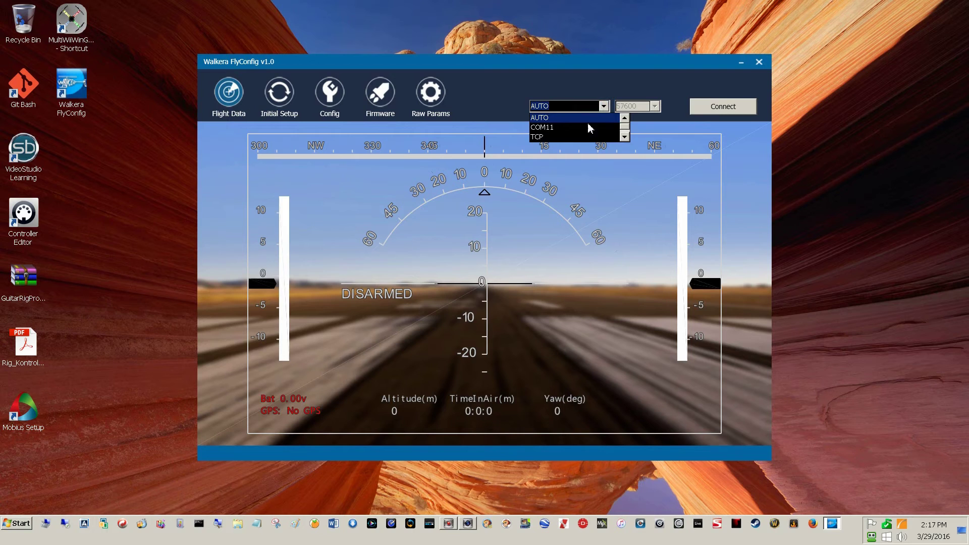
pyautogui.click(589, 128)
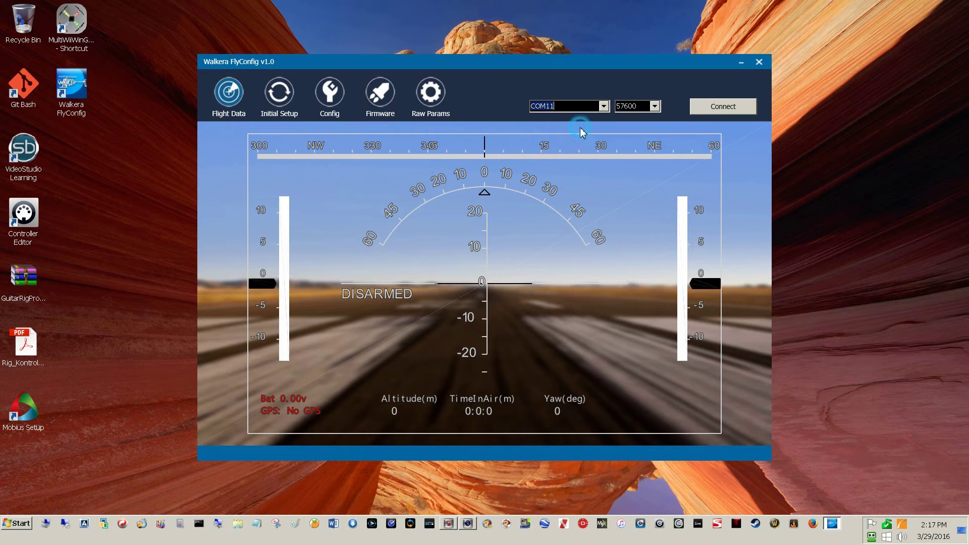
pyautogui.click(654, 107)
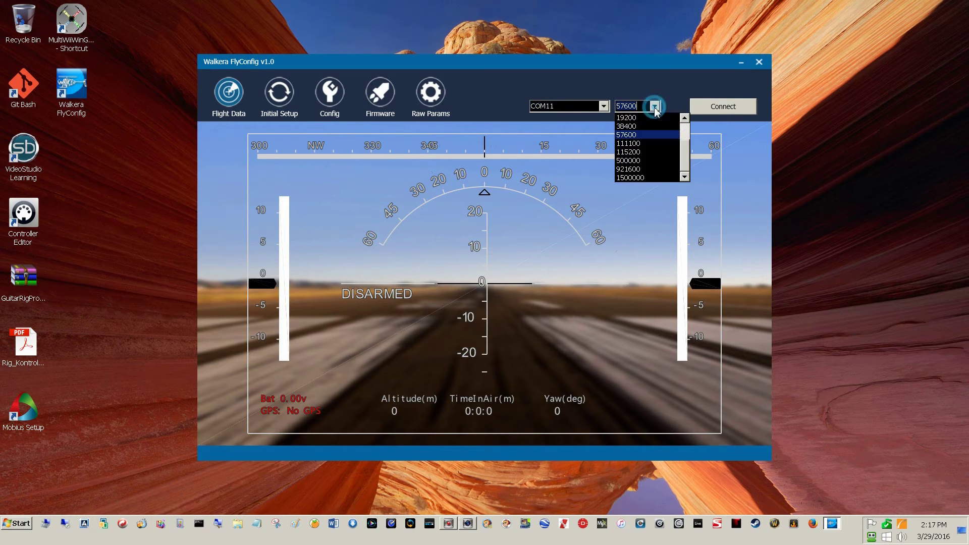
pyautogui.click(647, 153)
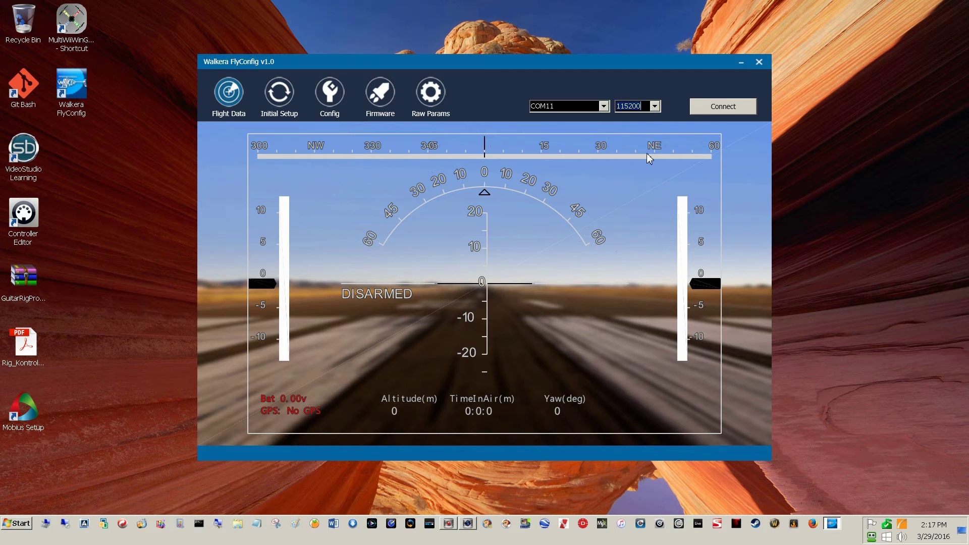
# Try to connect to the drone, allowing FlyConfig through the firewall on private networks, and dismiss the dialogs
pyautogui.click(714, 107)
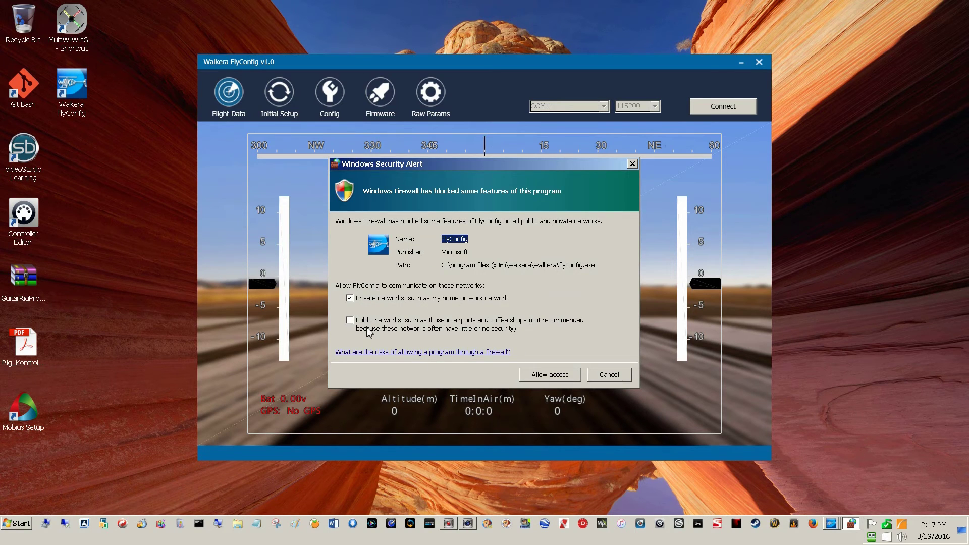
pyautogui.click(545, 380)
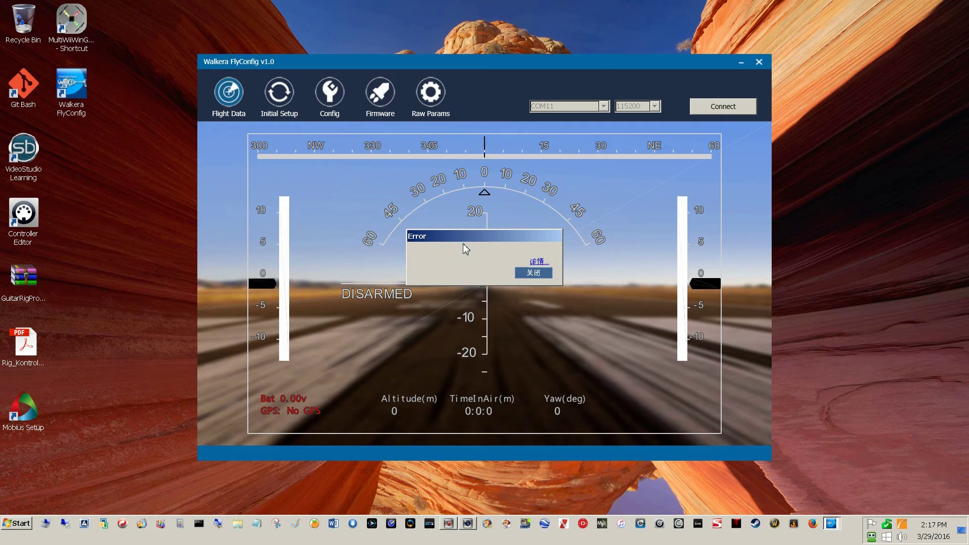
pyautogui.click(531, 275)
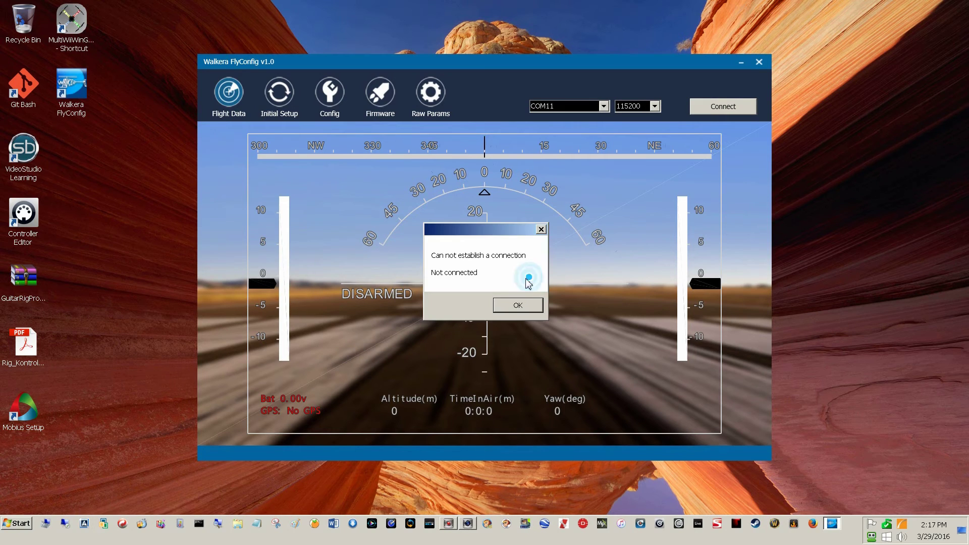
pyautogui.click(518, 305)
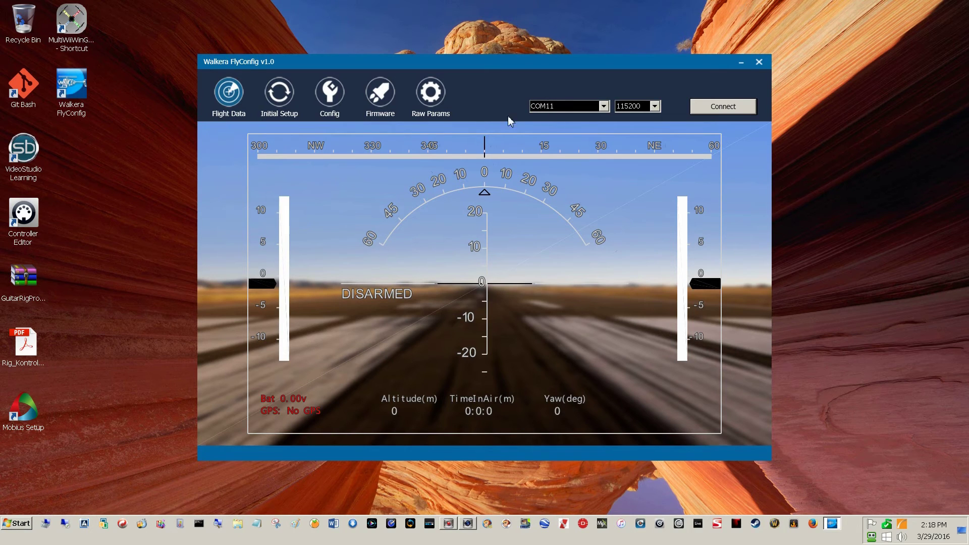
# On the firmware page, browse for the firmware file in the inner Runner 250 (GPS) firmware upgrade-V1.2 folder under Downloads
pyautogui.click(373, 101)
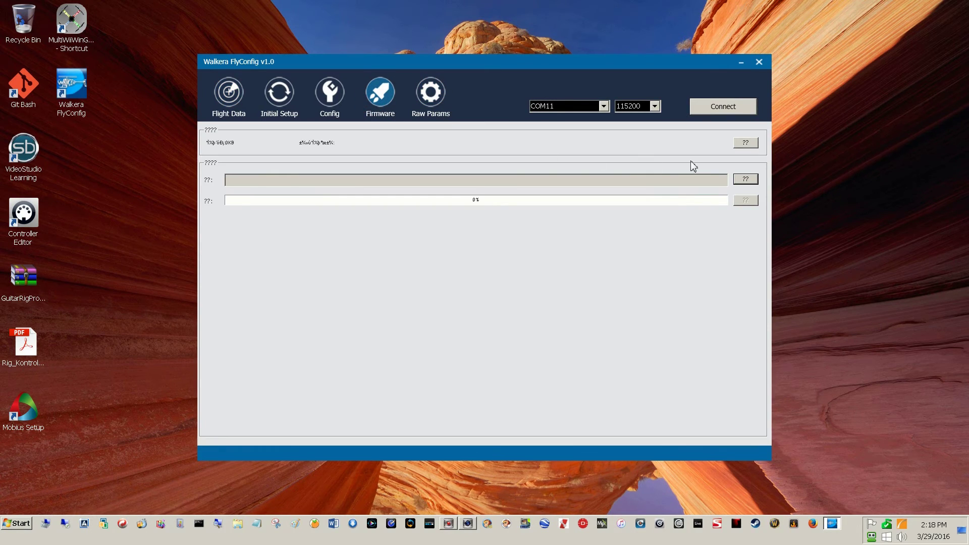
pyautogui.click(749, 144)
pyautogui.click(746, 179)
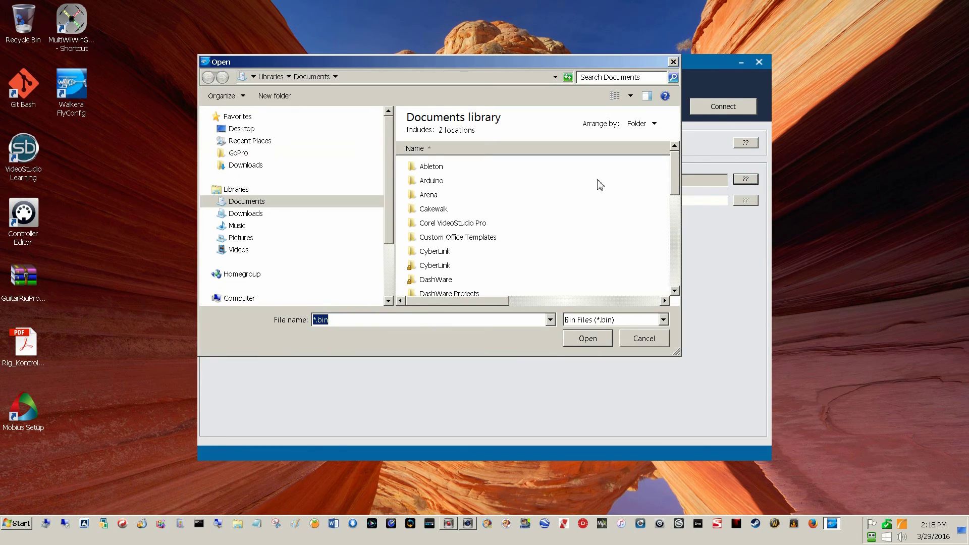
pyautogui.click(242, 166)
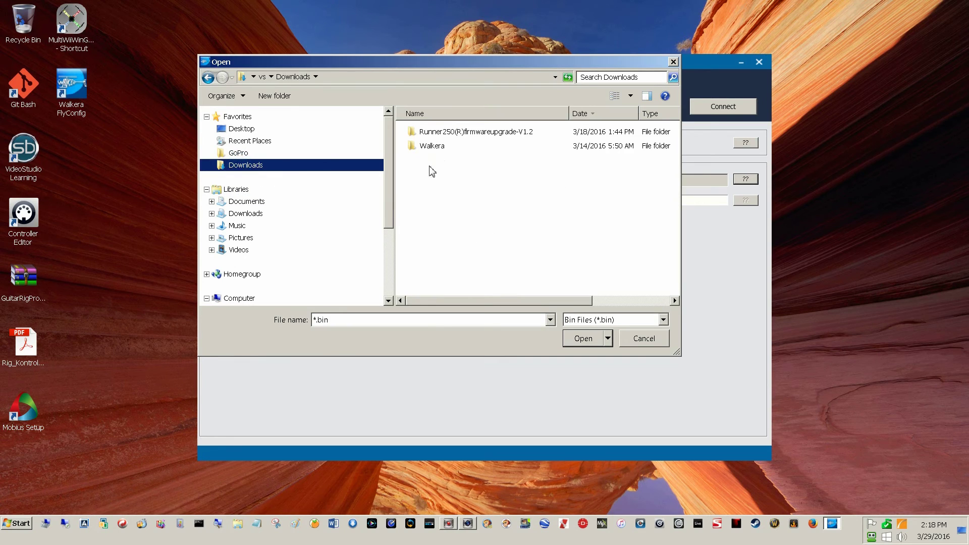
pyautogui.doubleClick(461, 134)
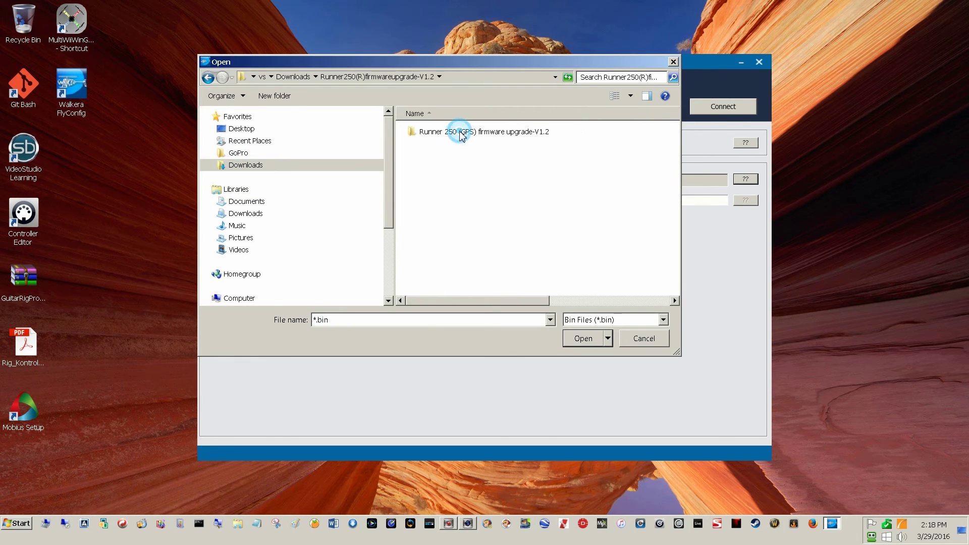
pyautogui.doubleClick(480, 134)
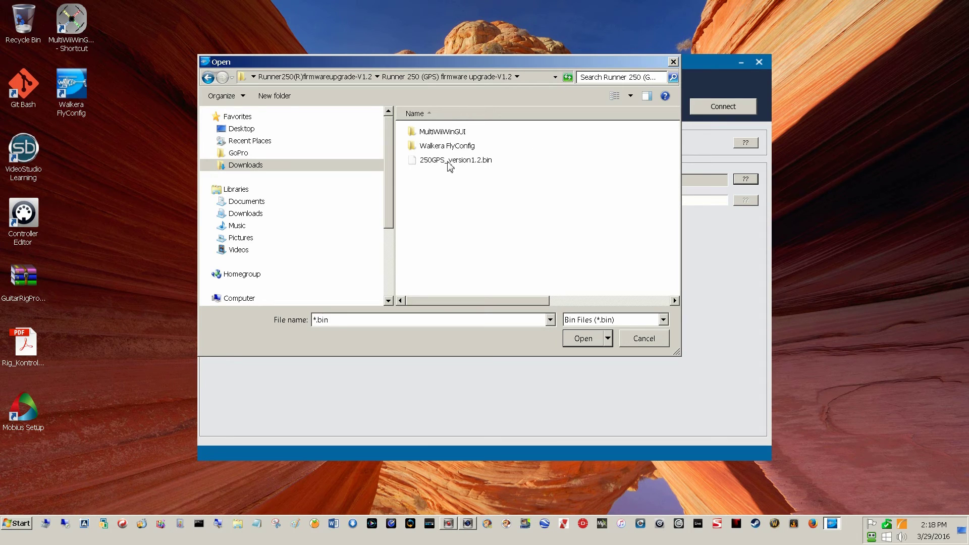
# Load 250GPS_version1.2.bin, run the firmware upgrade with it, and close FlyConfig
pyautogui.click(447, 163)
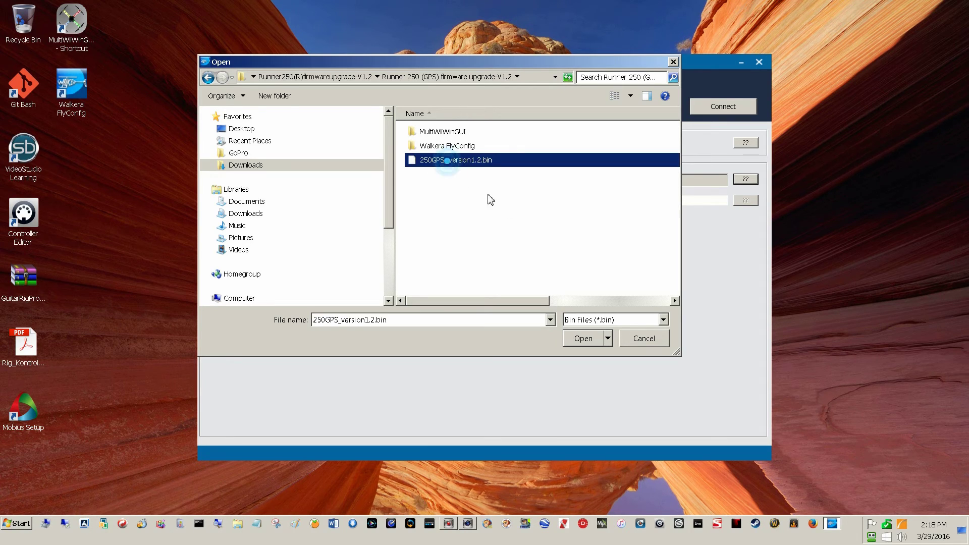
pyautogui.click(578, 341)
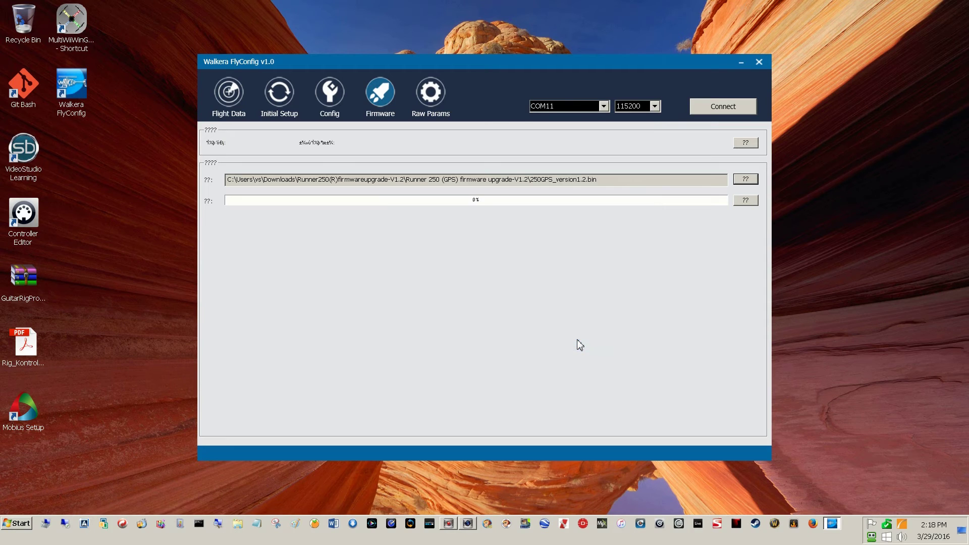
pyautogui.click(746, 201)
pyautogui.click(761, 60)
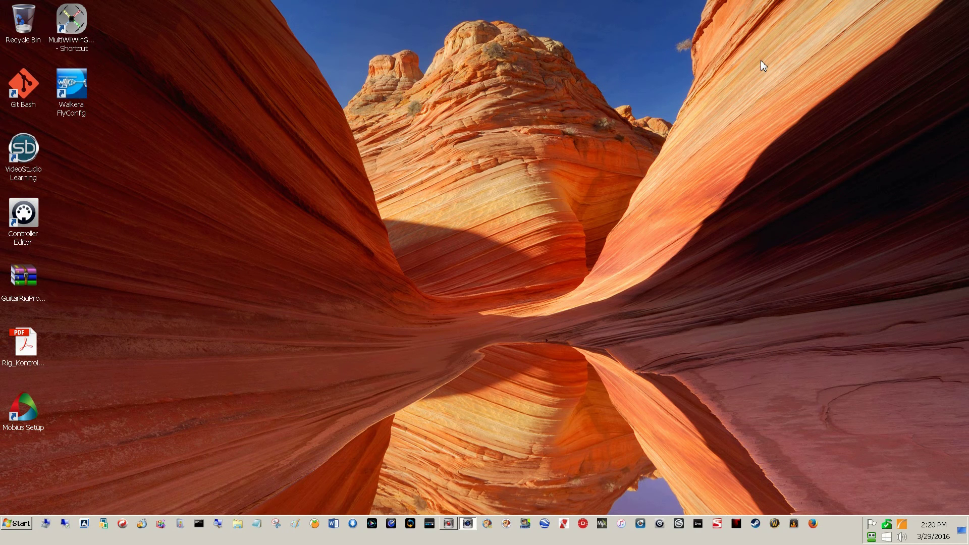
# Launch MultiWiiWinGUI from its desktop shortcut and allow the unverified program to run
pyautogui.doubleClick(71, 26)
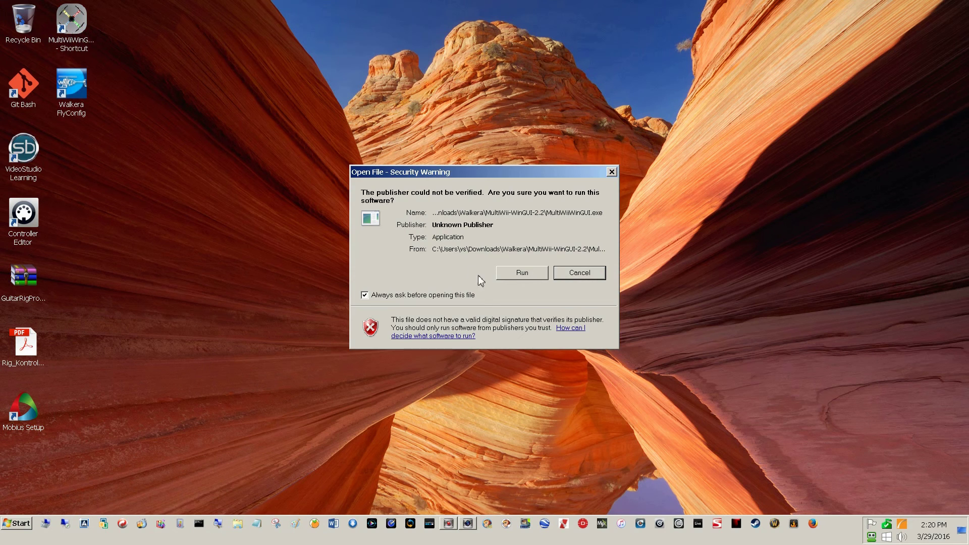
pyautogui.click(515, 273)
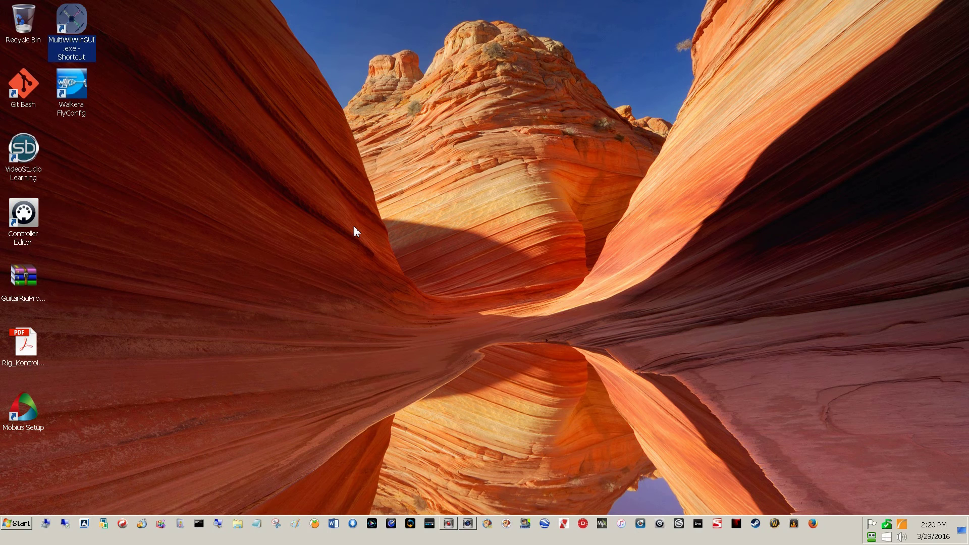
# Rename the MultiWiiWinGUI.exe - Shortcut desktop icon as MultiWiiWinGUI
pyautogui.doubleClick(70, 50)
pyautogui.rightClick(69, 49)
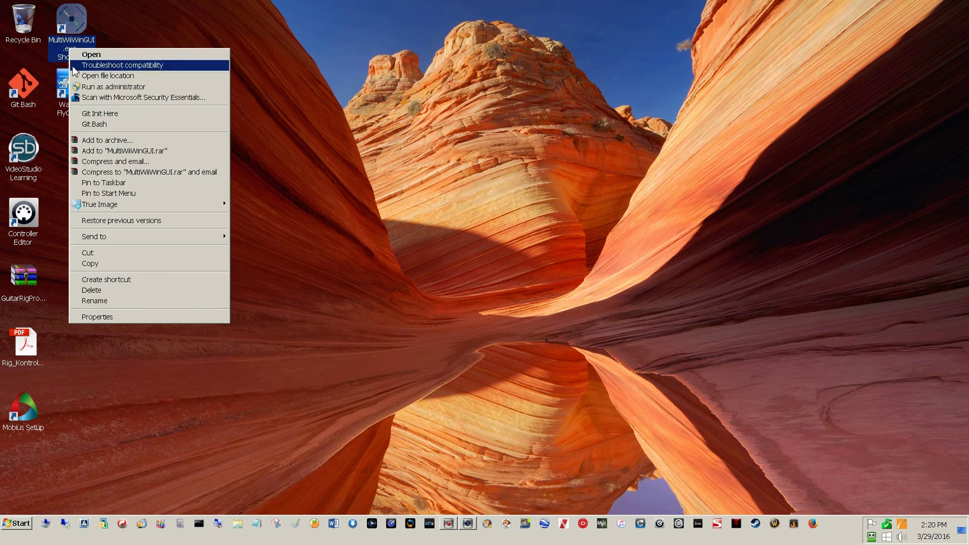
pyautogui.click(116, 302)
pyautogui.press('End')
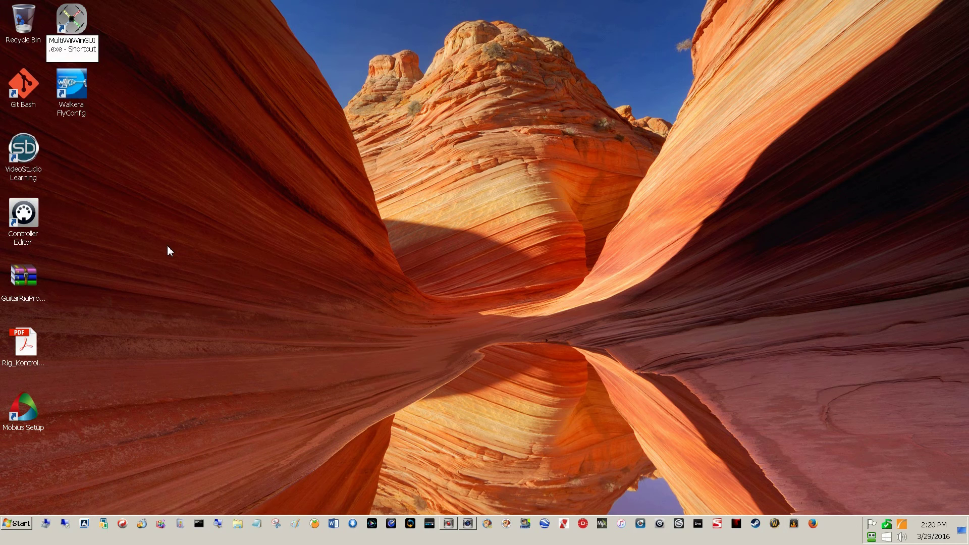
pyautogui.press('BackSpace')
pyautogui.press('BackSpace')
pyautogui.press('BackSpace')
pyautogui.press('BackSpace')
pyautogui.press('BackSpace')
pyautogui.press('BackSpace')
pyautogui.press('BackSpace')
pyautogui.press('BackSpace')
pyautogui.press('BackSpace')
pyautogui.press('BackSpace')
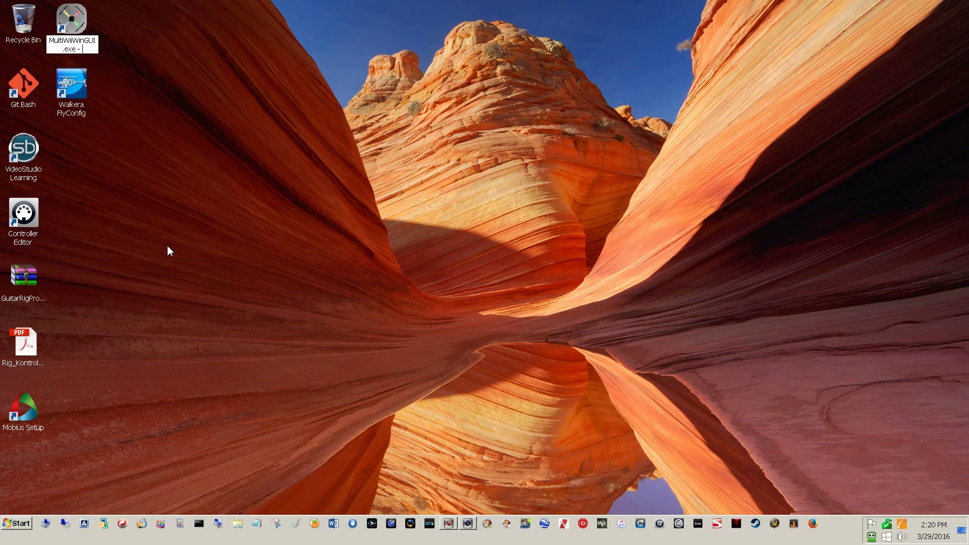
pyautogui.press('BackSpace')
pyautogui.press('BackSpace')
pyautogui.press('BackSpace')
pyautogui.press('BackSpace')
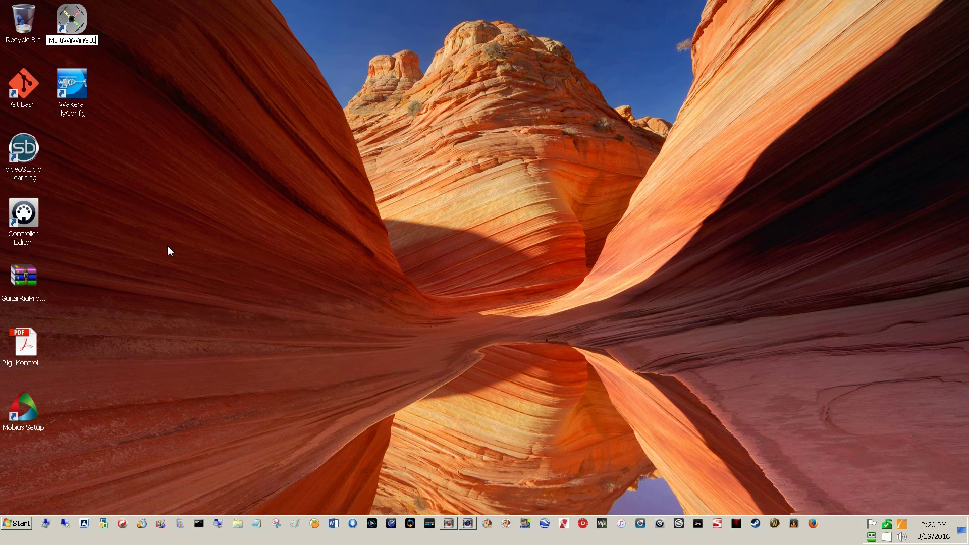
pyautogui.press('Return')
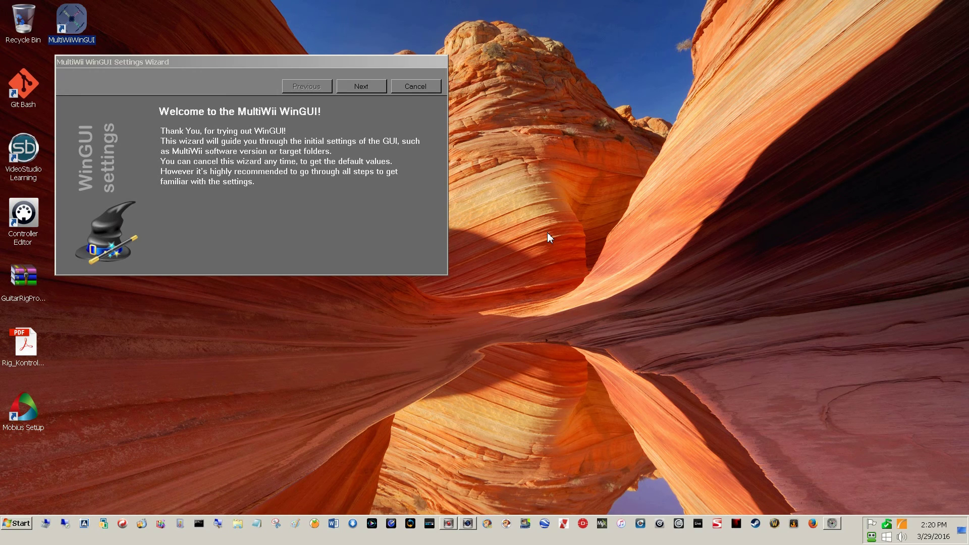
# In the WinGUI settings wizard, keep port COM11 at speed 115200, accept the default folders, and advance to the Logging page
pyautogui.click(354, 87)
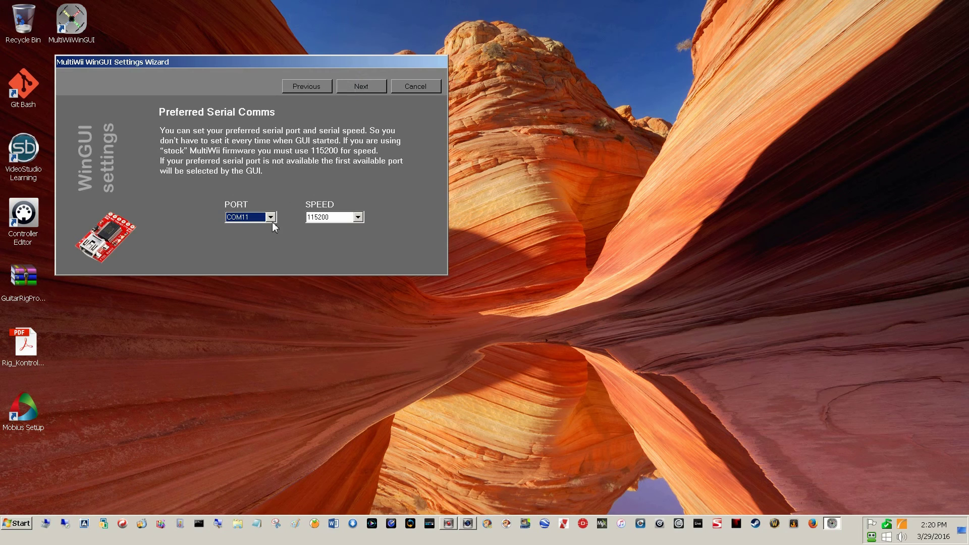
pyautogui.click(270, 217)
pyautogui.click(269, 218)
pyautogui.click(365, 87)
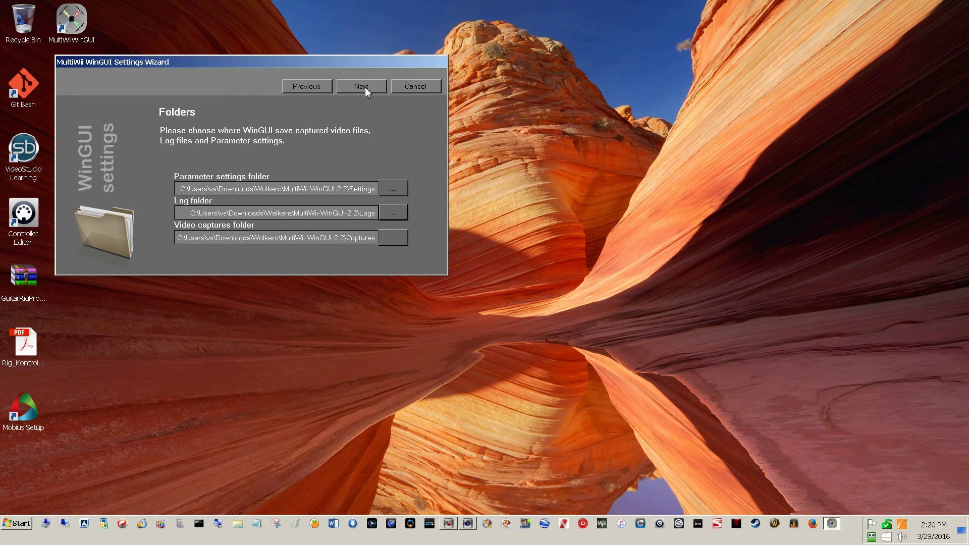
pyautogui.click(365, 87)
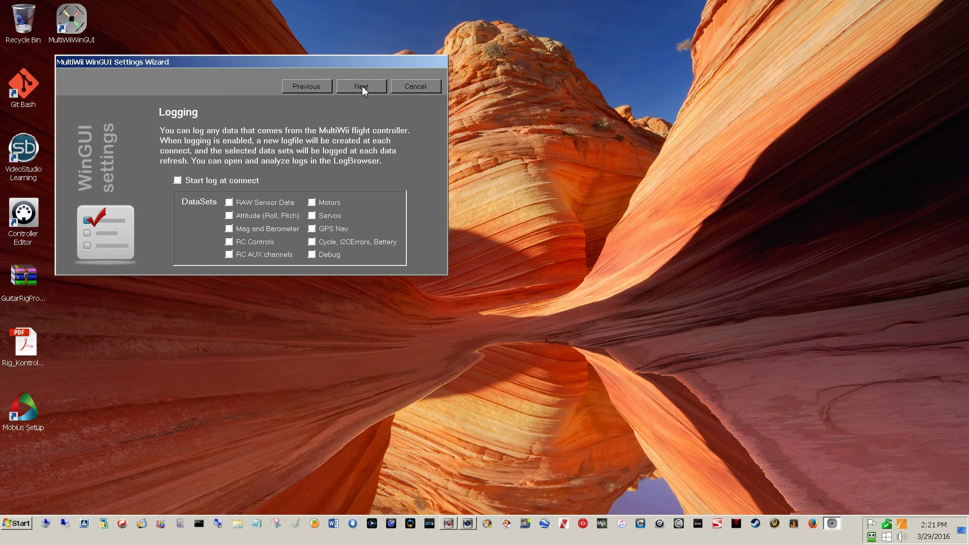
# Finish the WinGUI settings wizard with logging left off, and connect to the flight controller on COM11 at 115200
pyautogui.click(362, 85)
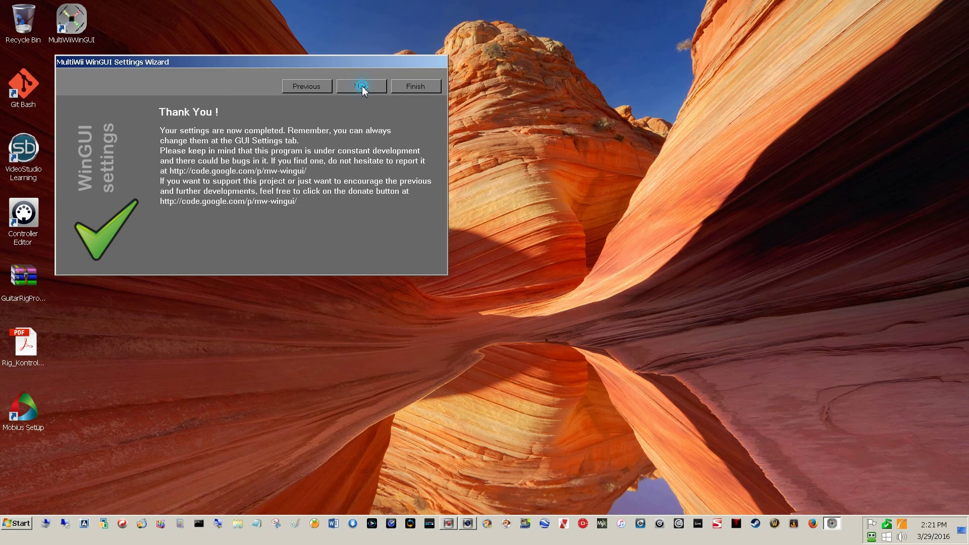
pyautogui.click(405, 87)
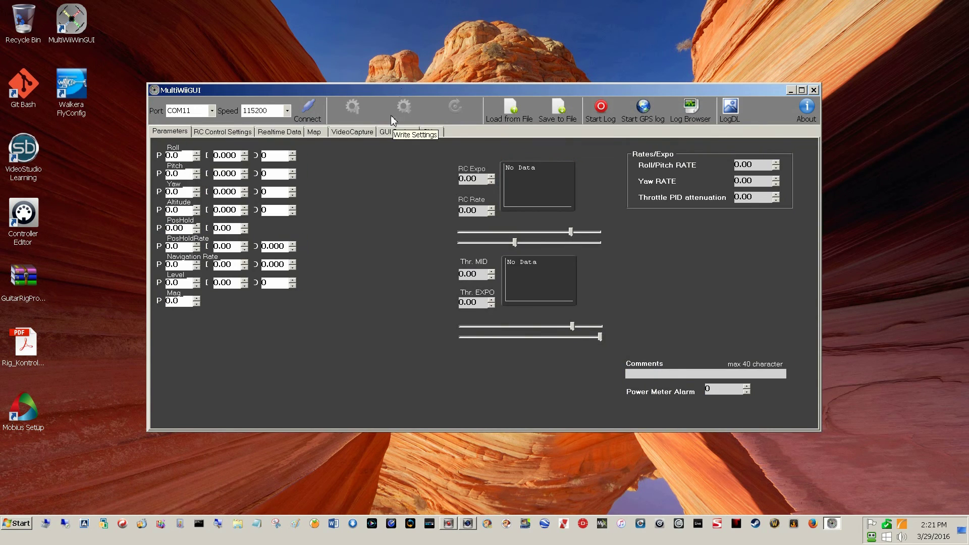
pyautogui.click(307, 114)
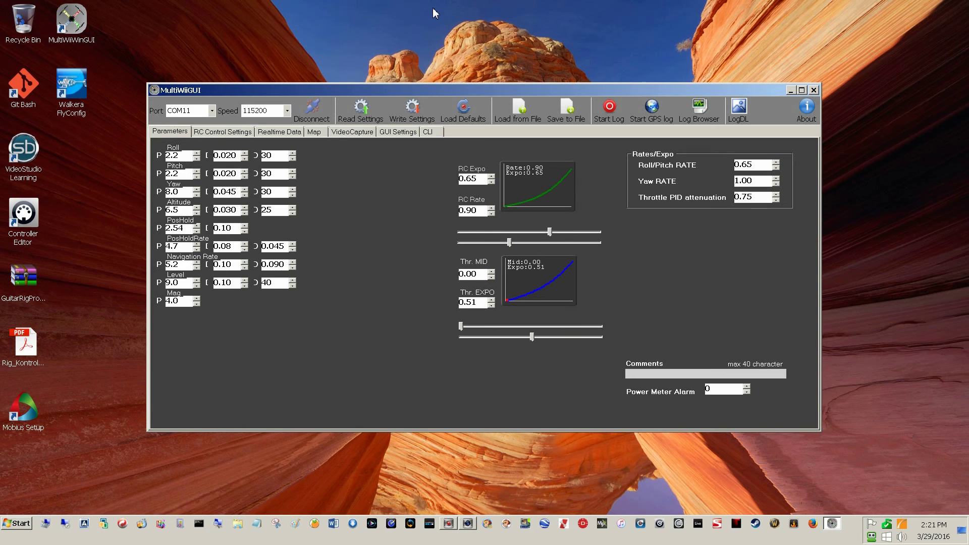
# Maximize MultiWiiGUI, view the flight controller's realtime sensor data, and close the program
pyautogui.click(802, 90)
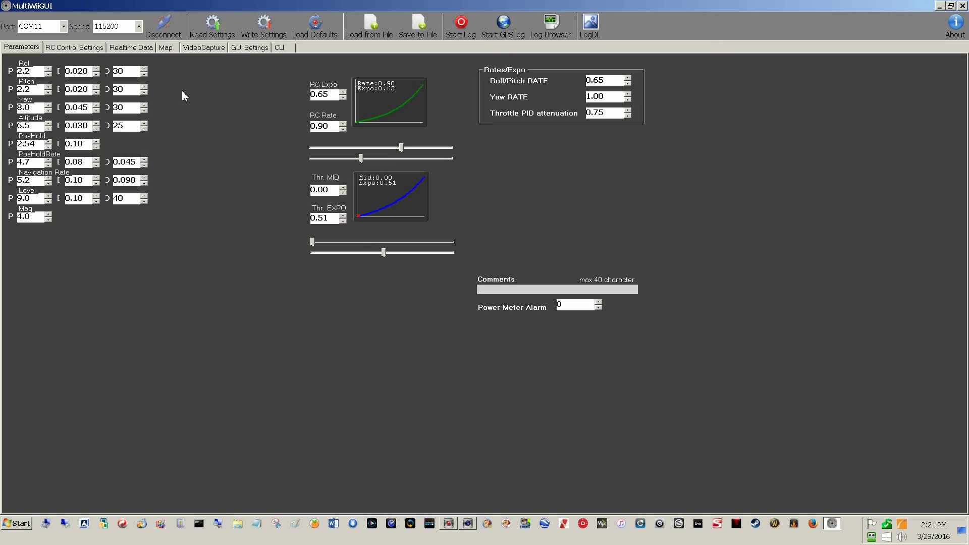
pyautogui.click(133, 47)
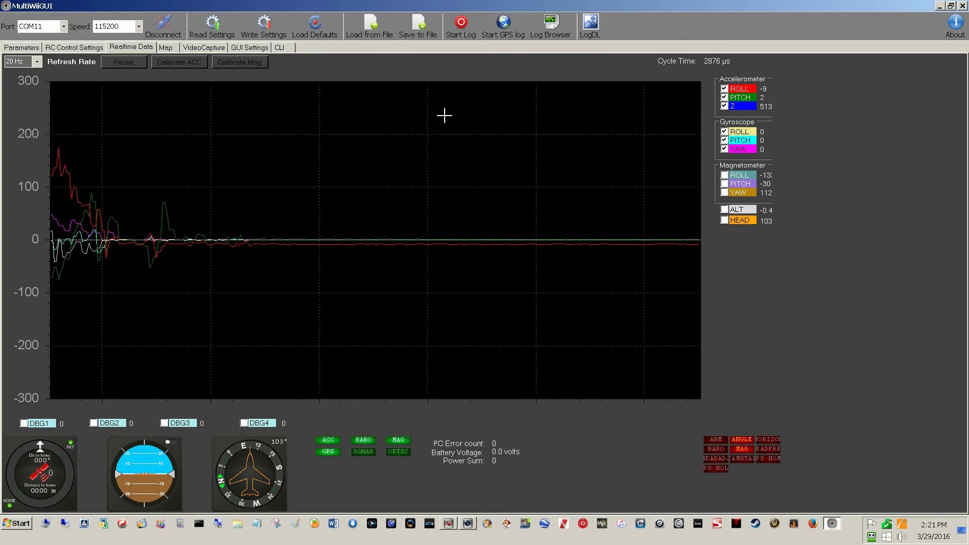
pyautogui.click(963, 8)
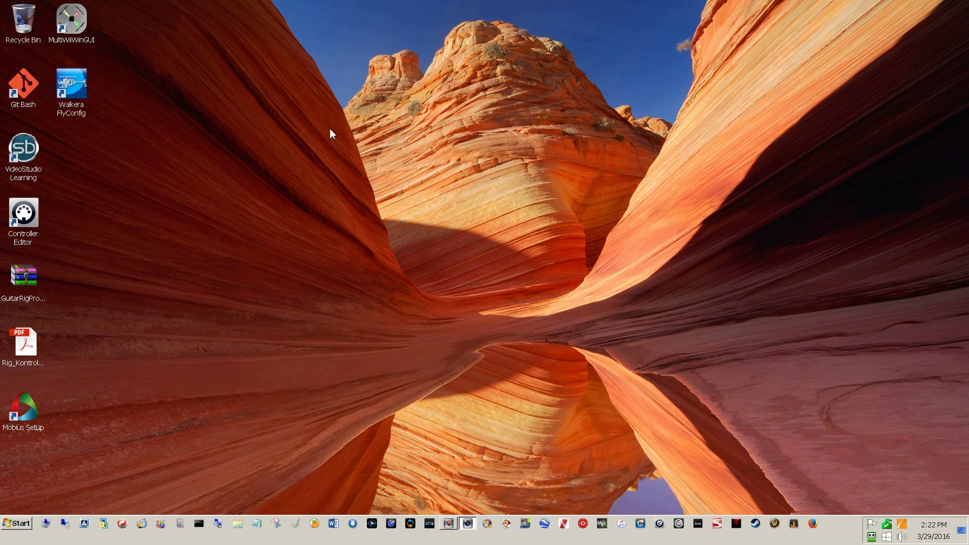
# Launch Walkera FlyConfig in English, view its flight data screen, and close it
pyautogui.doubleClick(70, 94)
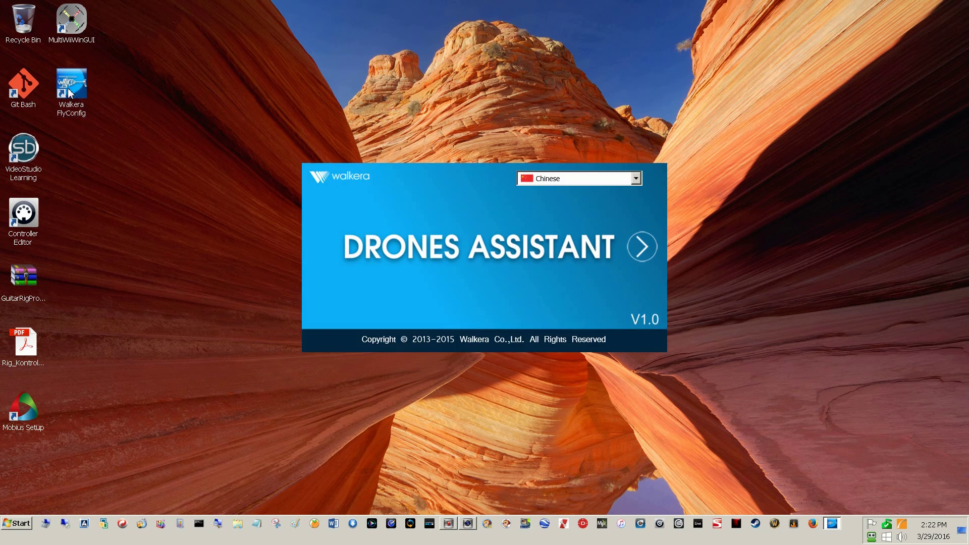
pyautogui.click(637, 179)
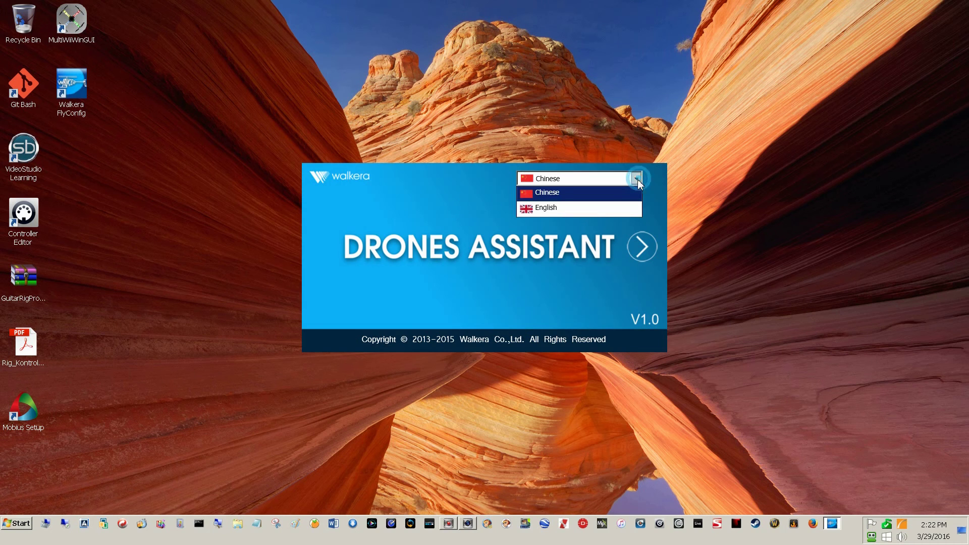
pyautogui.click(621, 209)
pyautogui.click(642, 247)
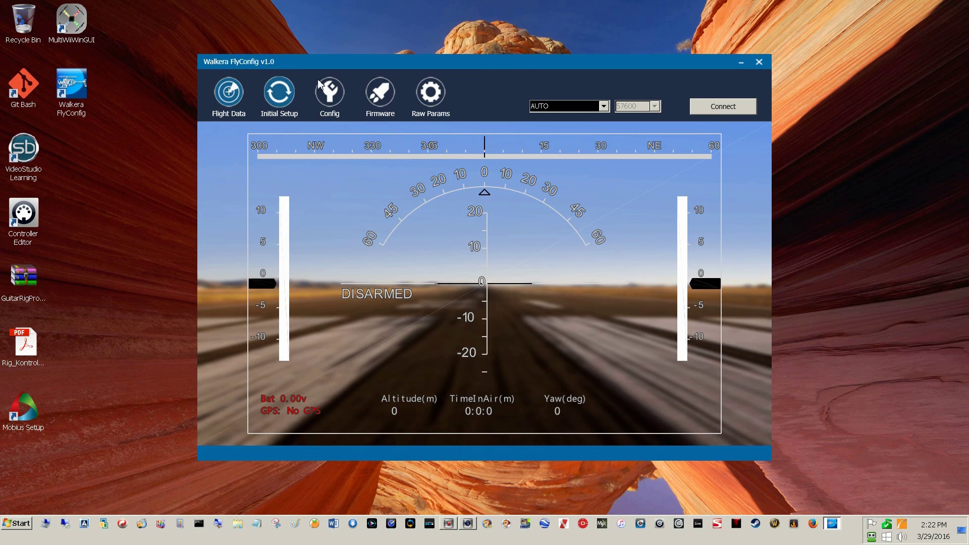
pyautogui.click(756, 61)
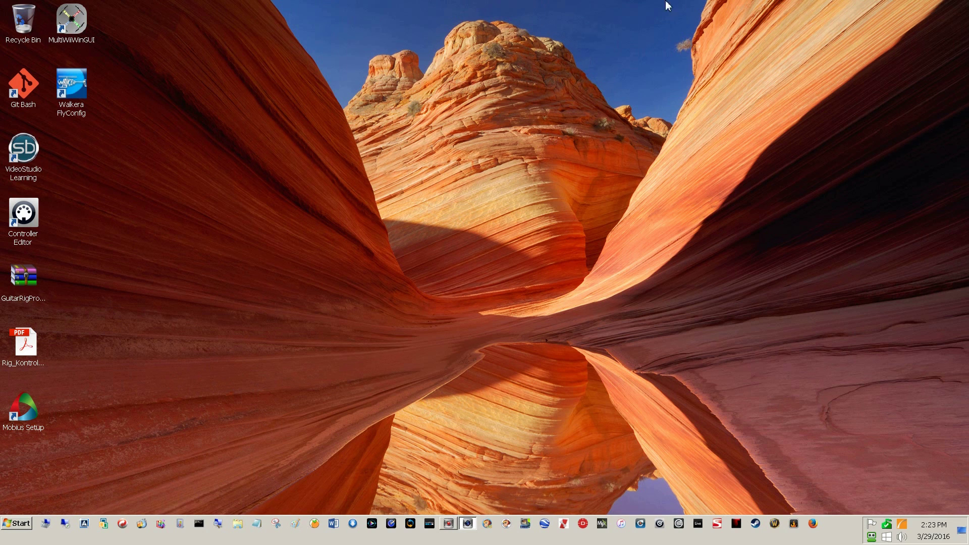
# Open Device Manager from the computer's system properties
pyautogui.click(16, 523)
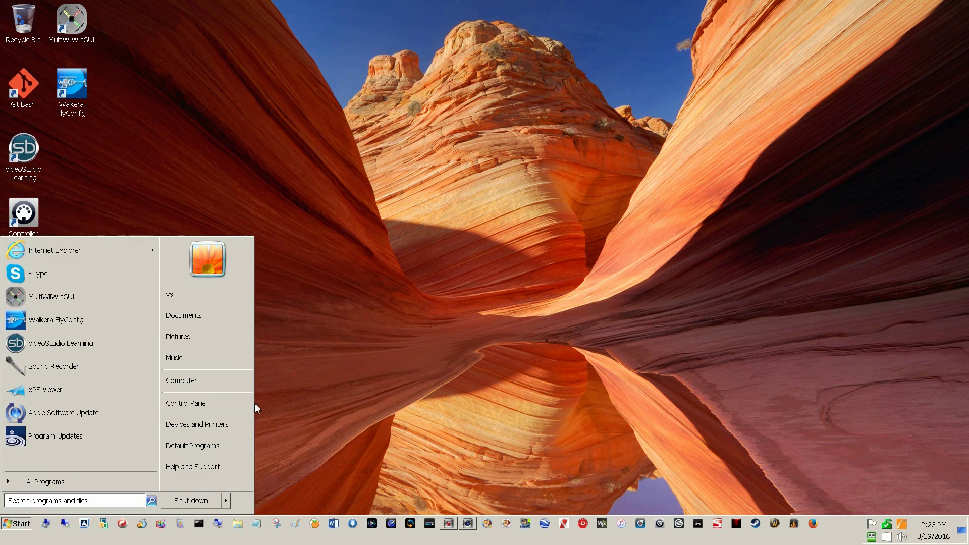
pyautogui.rightClick(226, 385)
pyautogui.click(285, 471)
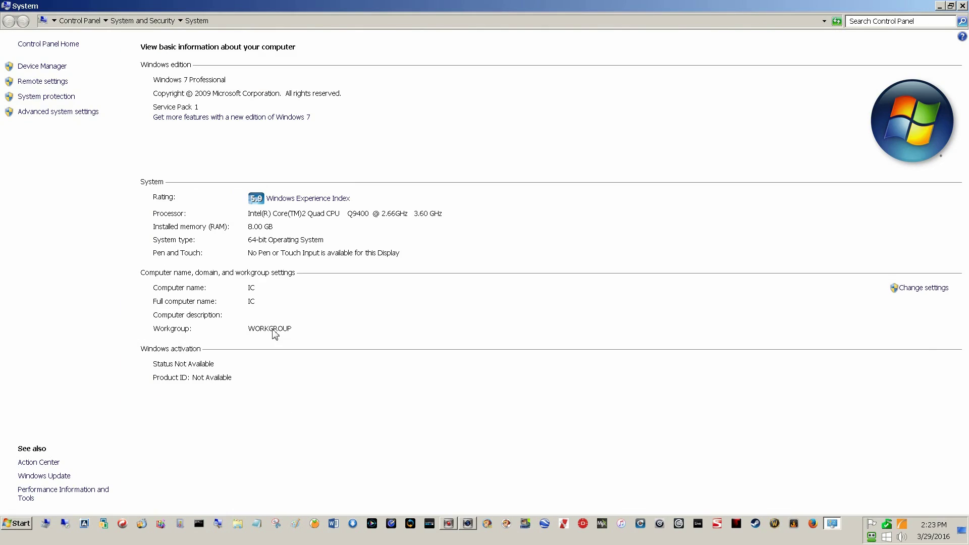
pyautogui.click(51, 66)
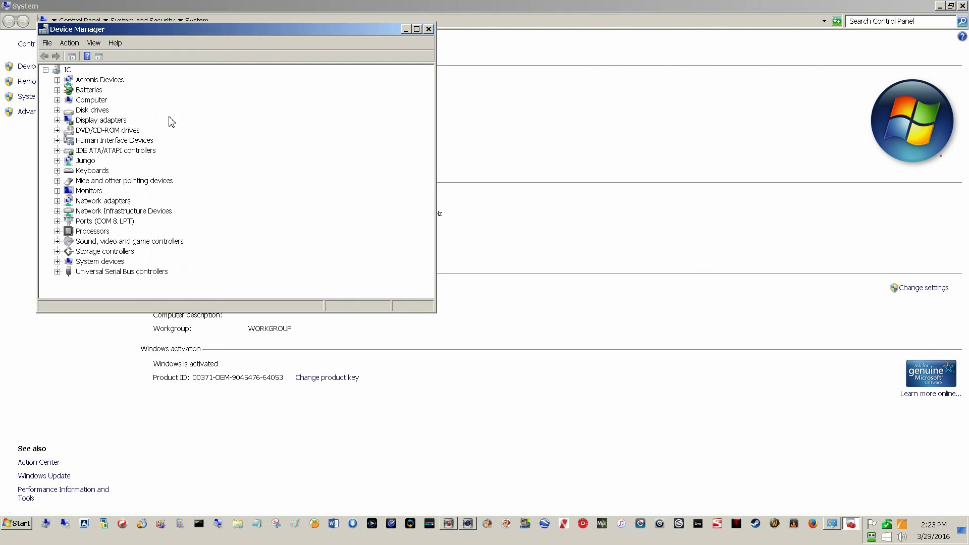
# Open the properties of USB Serial Port (COM11) under Ports (COM & LPT) and view its port settings and driver information
pyautogui.click(58, 221)
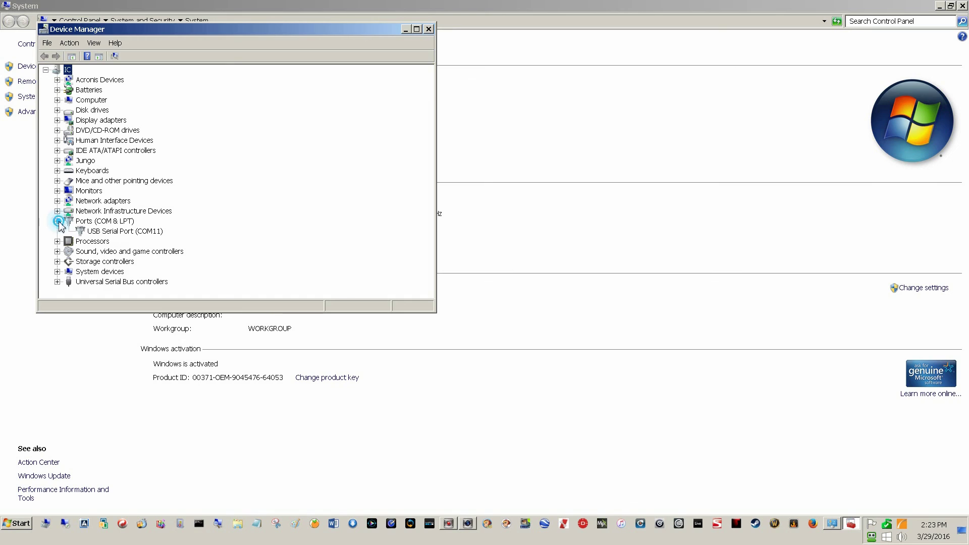
pyautogui.click(129, 232)
pyautogui.rightClick(129, 233)
pyautogui.click(157, 291)
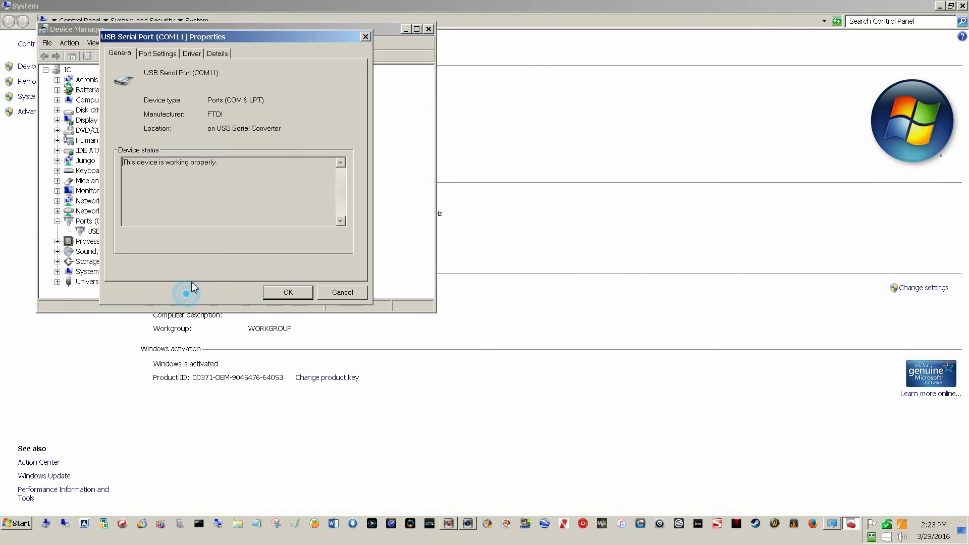
pyautogui.click(158, 53)
pyautogui.click(190, 56)
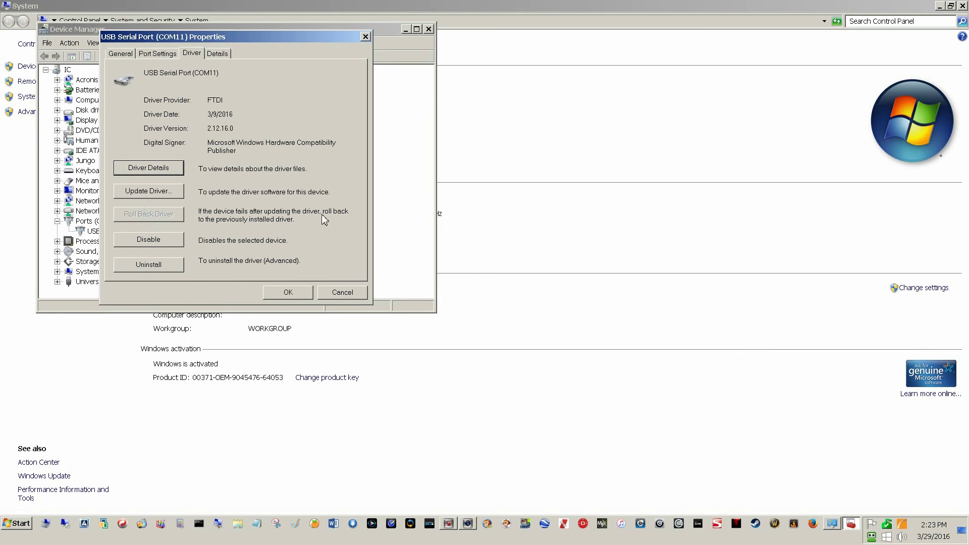
# Try to roll back the USB Serial Port (COM11) driver, and close its properties, Device Manager and the System window
pyautogui.click(148, 214)
pyautogui.click(135, 212)
pyautogui.click(151, 214)
pyautogui.click(146, 213)
pyautogui.click(146, 213)
pyautogui.click(147, 212)
pyautogui.doubleClick(230, 129)
pyautogui.click(346, 296)
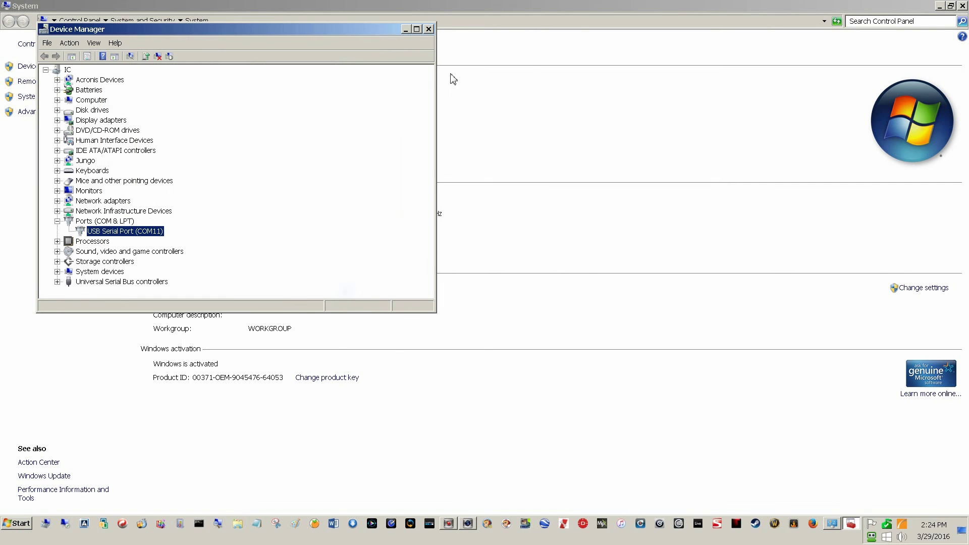
pyautogui.click(430, 30)
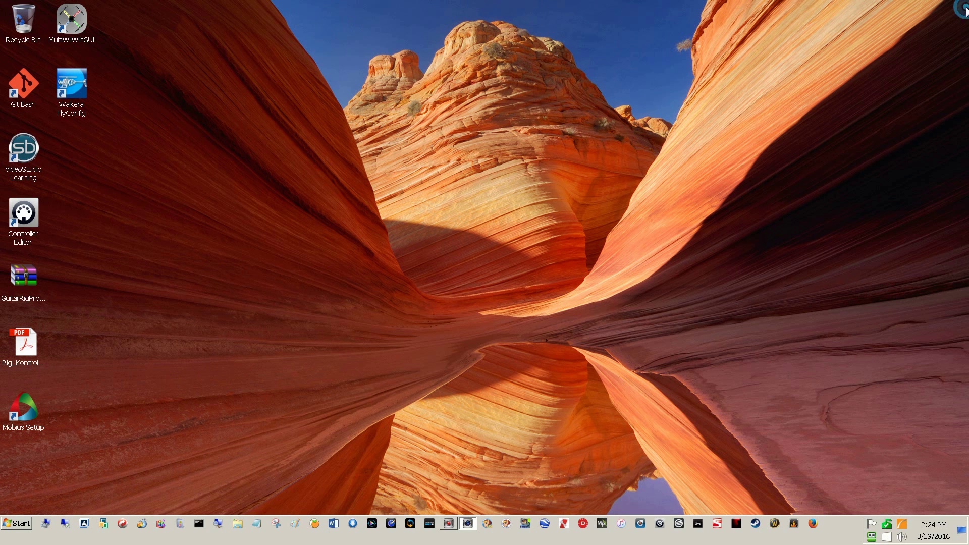
pyautogui.click(963, 6)
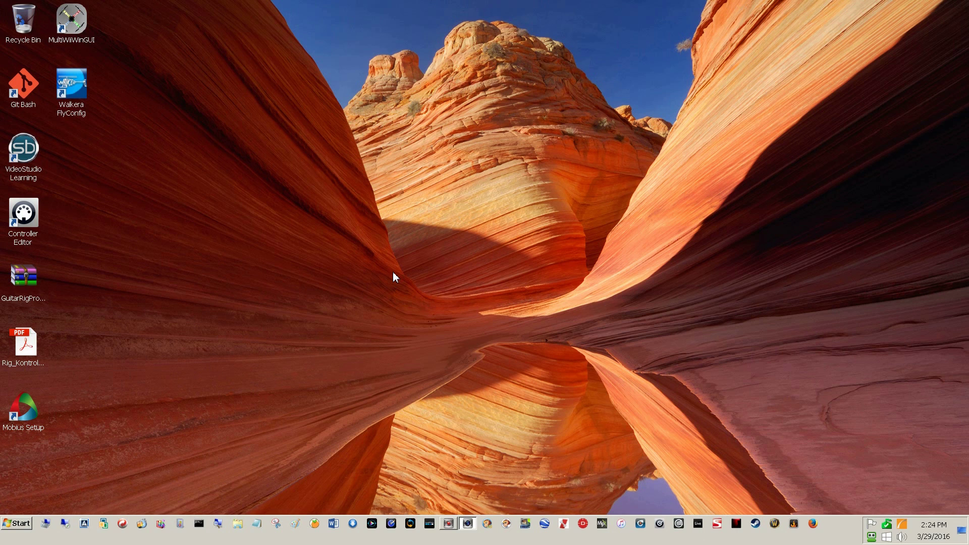